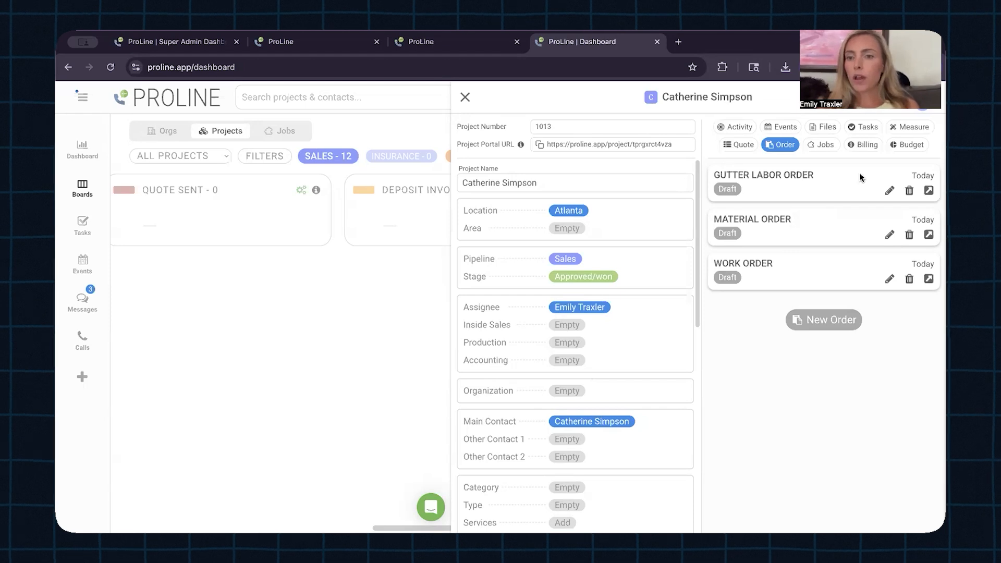
pyautogui.click(930, 191)
pyautogui.scroll(-3, 634, 395)
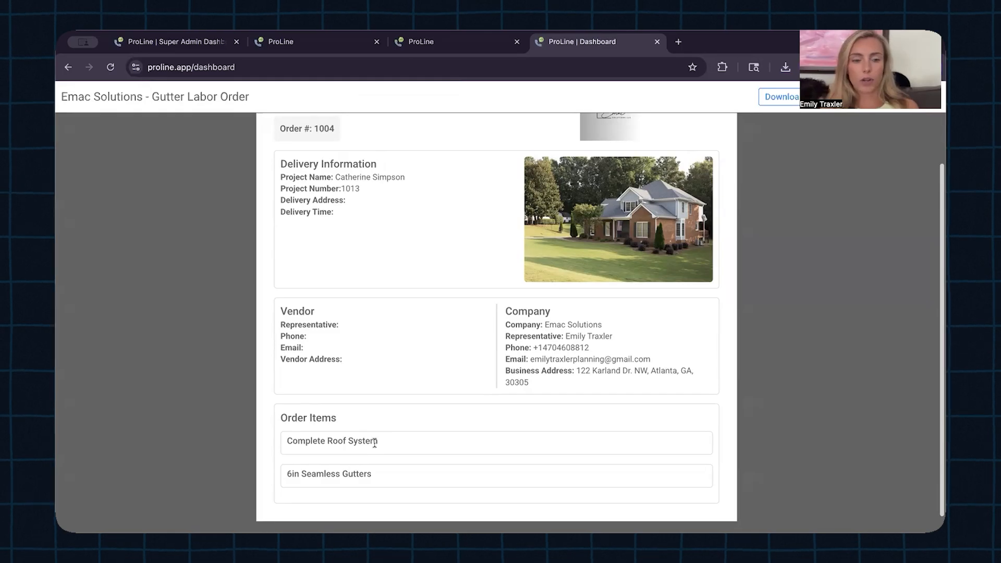
pyautogui.moveTo(395, 439); pyautogui.dragTo(284, 446)
pyautogui.moveTo(373, 473); pyautogui.dragTo(288, 474)
pyautogui.click(318, 447)
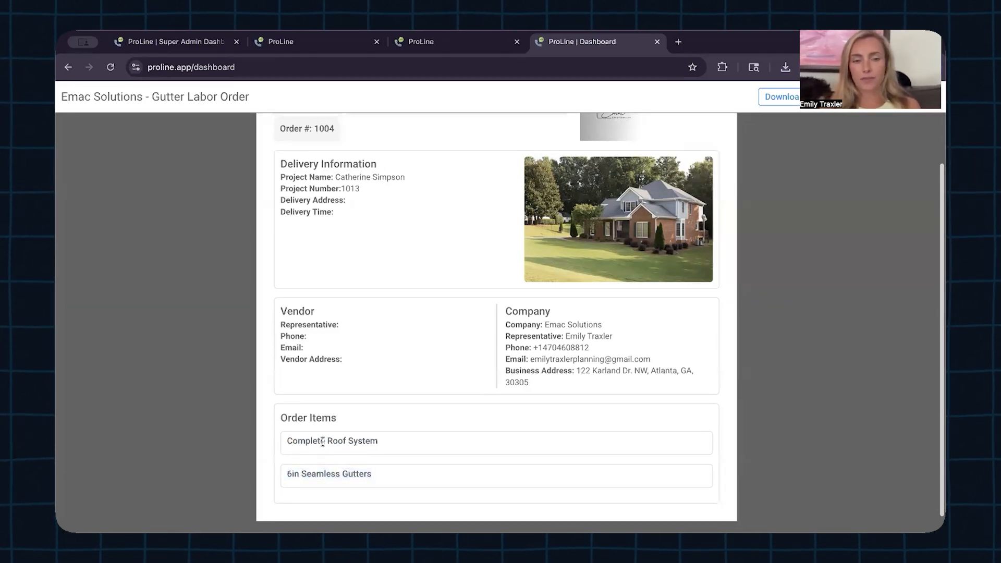
pyautogui.tripleClick(323, 442)
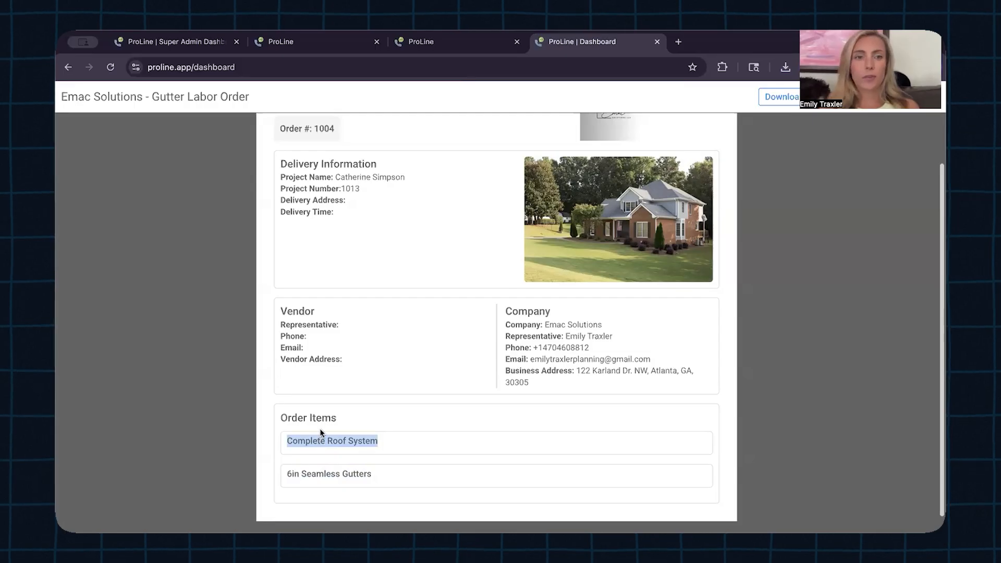
pyautogui.click(446, 418)
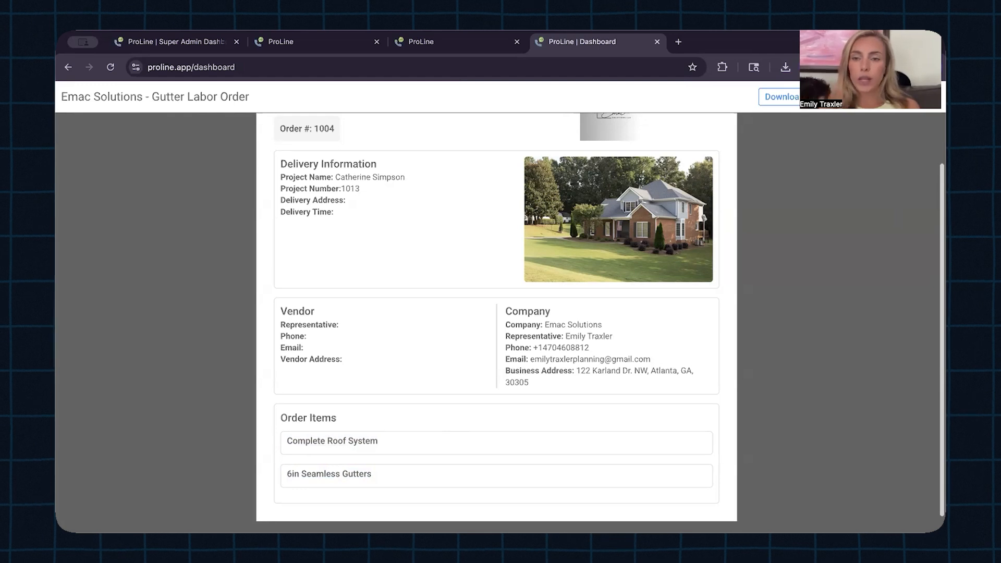
pyautogui.click(922, 97)
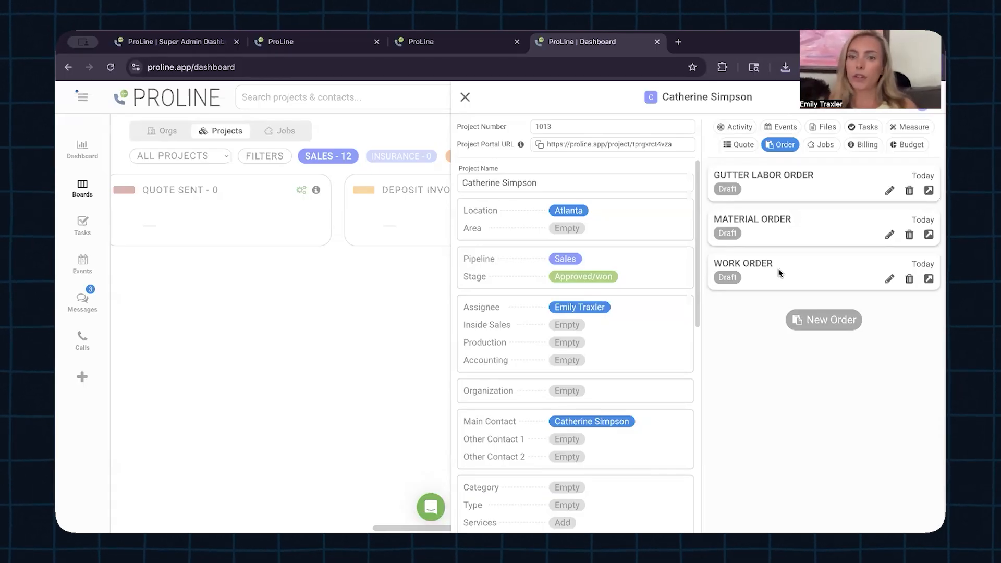
# Step: Read through the Work Order #1006 preview, then close it and the customer project panel
pyautogui.click(929, 279)
pyautogui.scroll(-3, 648, 296)
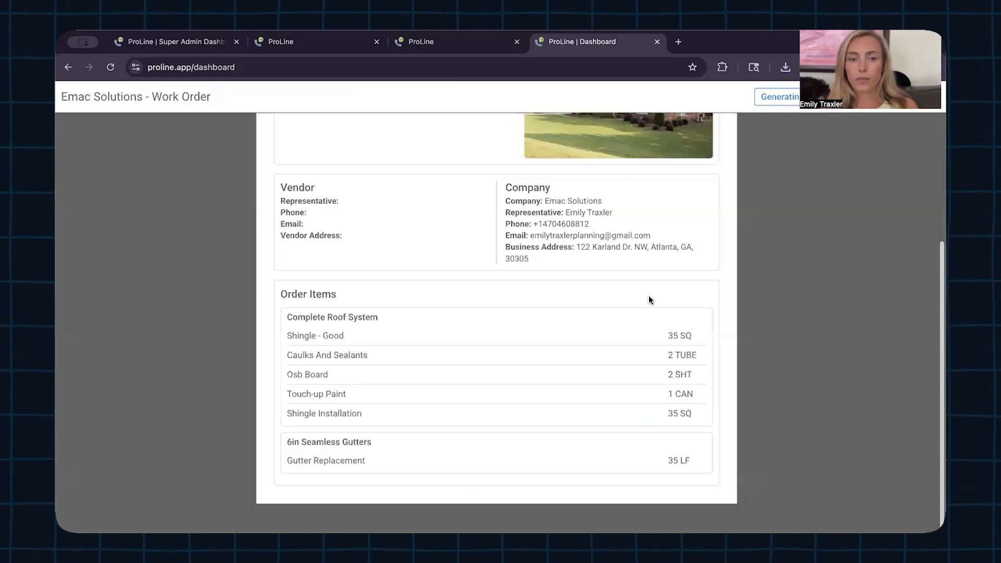
pyautogui.scroll(4, 648, 295)
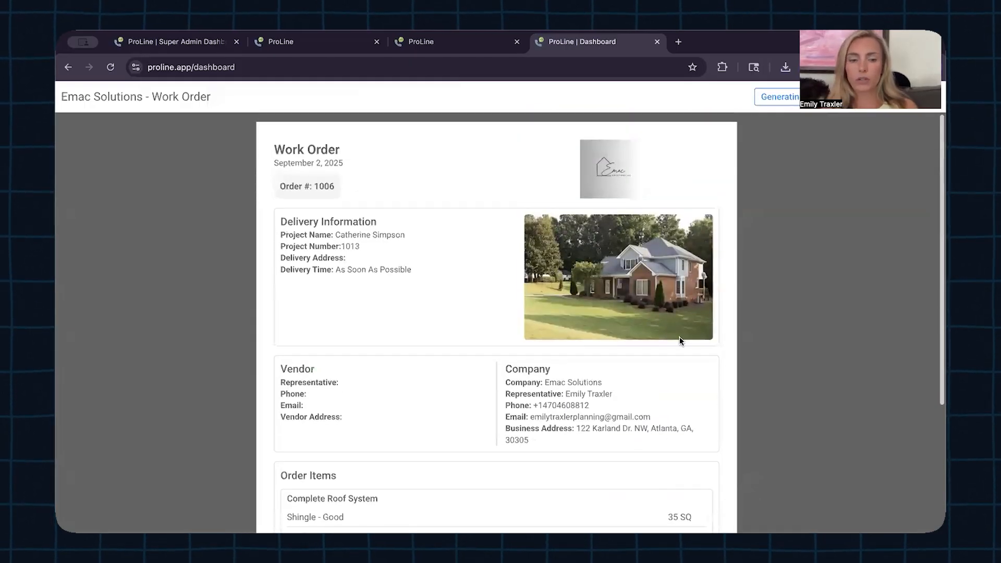
pyautogui.scroll(-3, 680, 340)
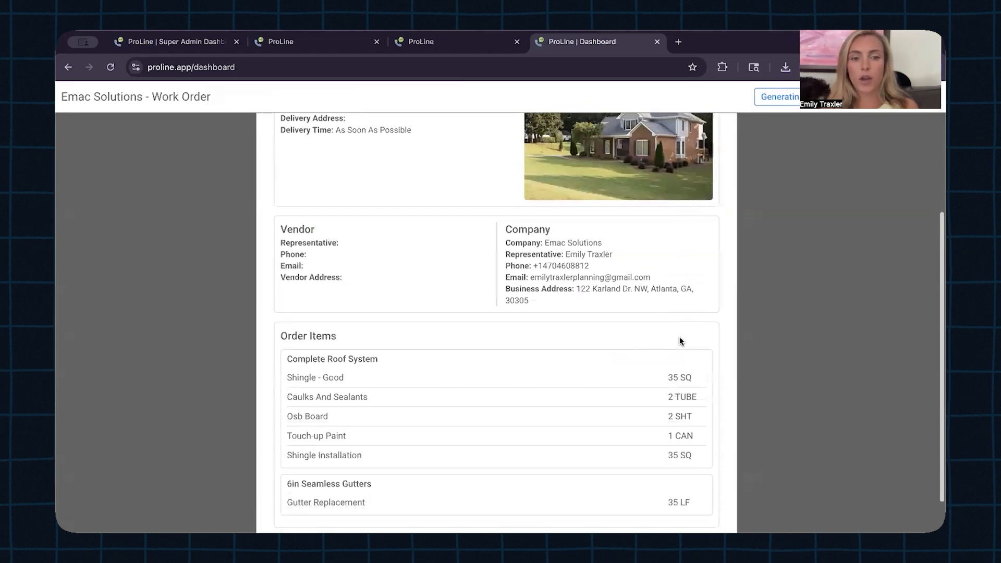
pyautogui.scroll(-1, 680, 340)
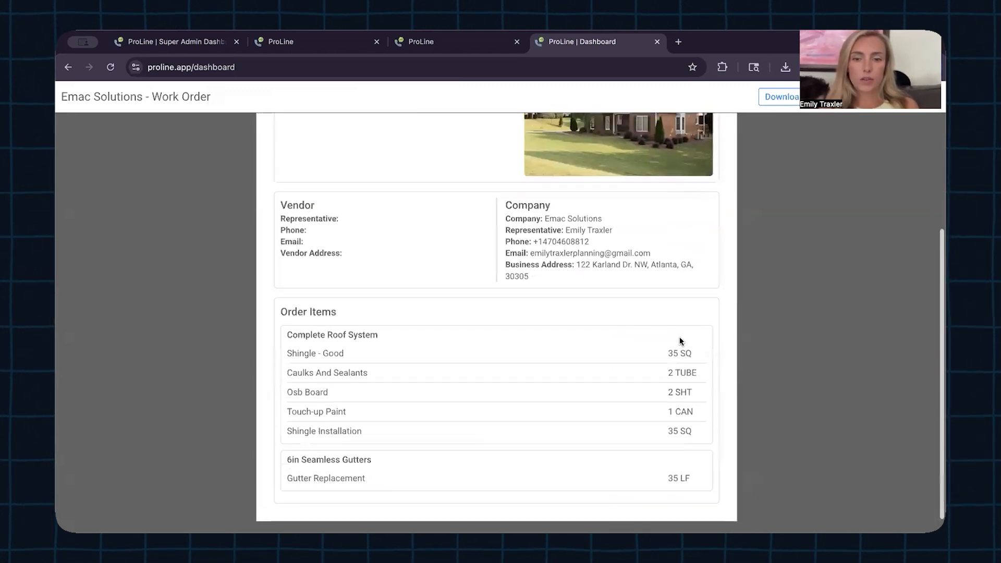
pyautogui.scroll(3, 832, 138)
pyautogui.click(928, 97)
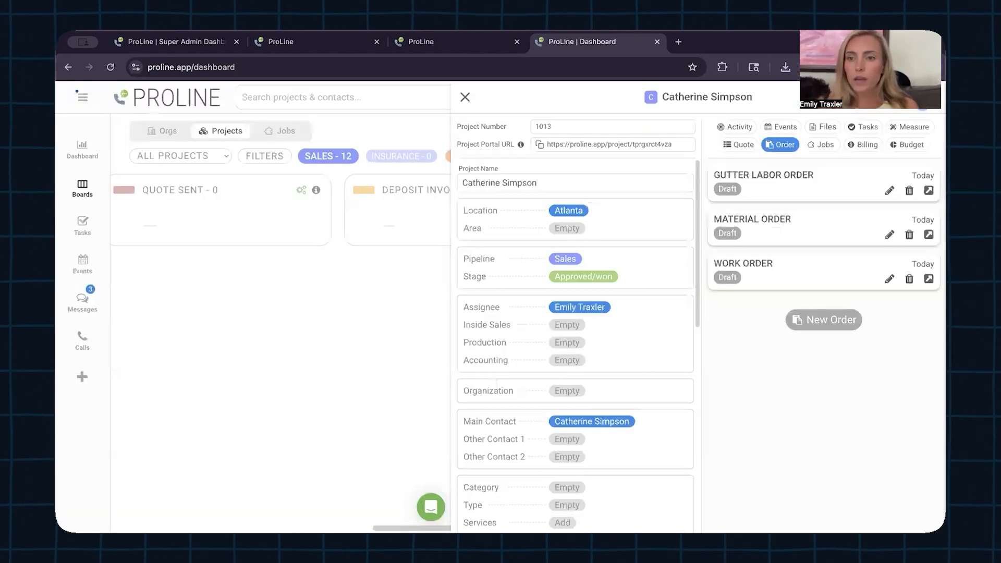
pyautogui.click(465, 98)
# Step: Open the Company Settings price list and check the Type choices for LIGHT FIXTURES and PIPE COLLAR unchanged
pyautogui.click(319, 43)
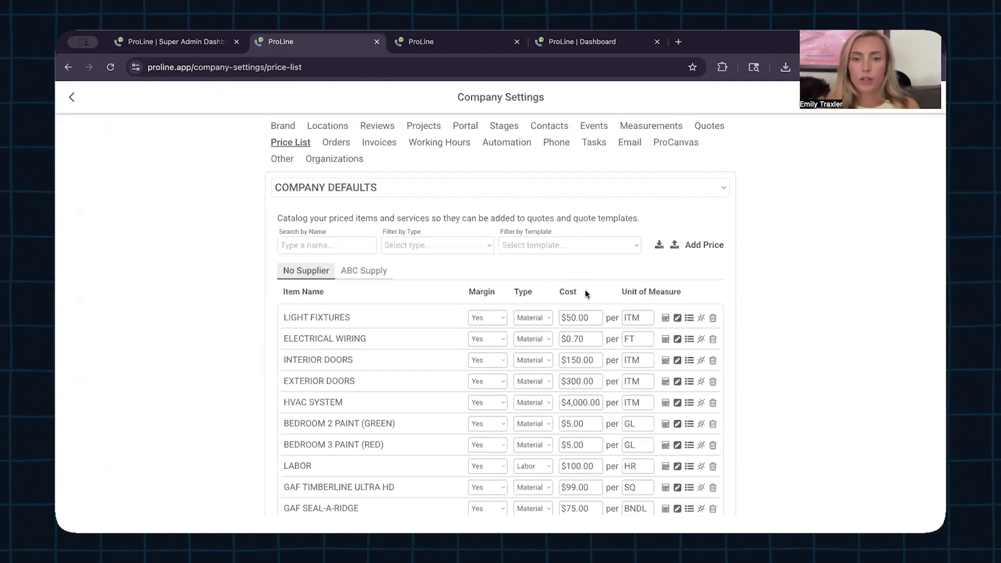
pyautogui.click(539, 320)
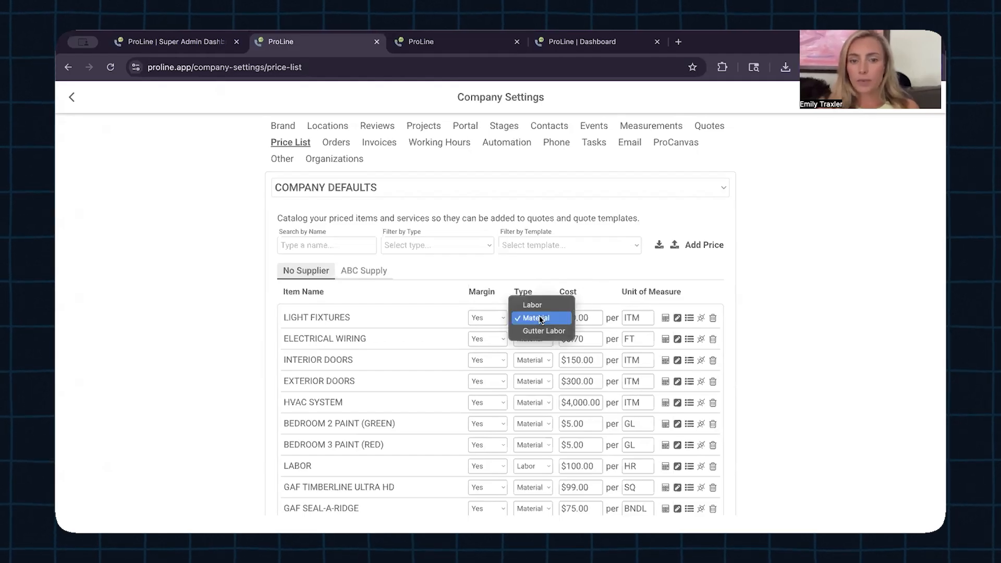
pyautogui.click(546, 317)
pyautogui.click(546, 317)
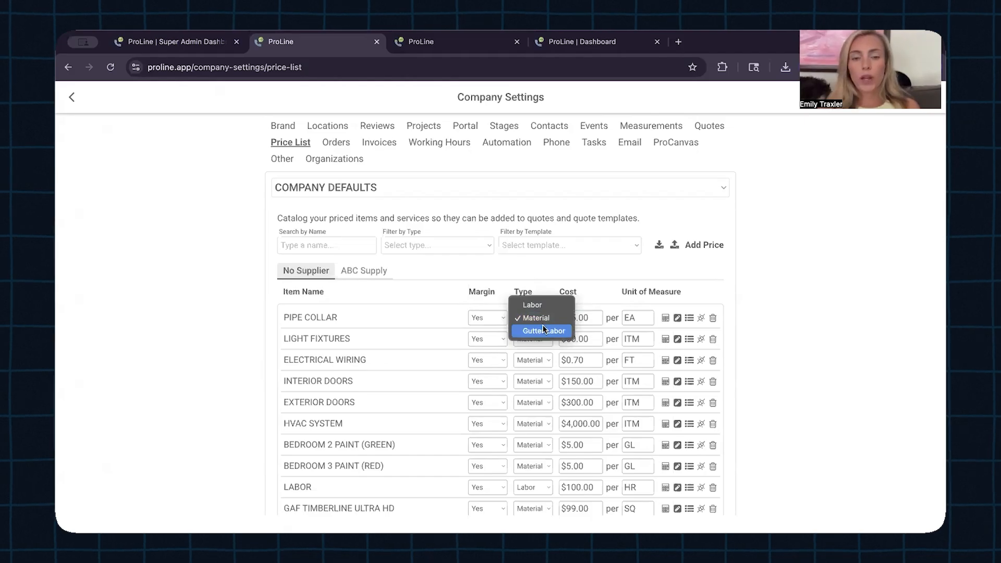
pyautogui.click(745, 341)
# Step: Expand the Cost Categories section listing Labor, Material and Gutter Labor
pyautogui.scroll(-5, 745, 341)
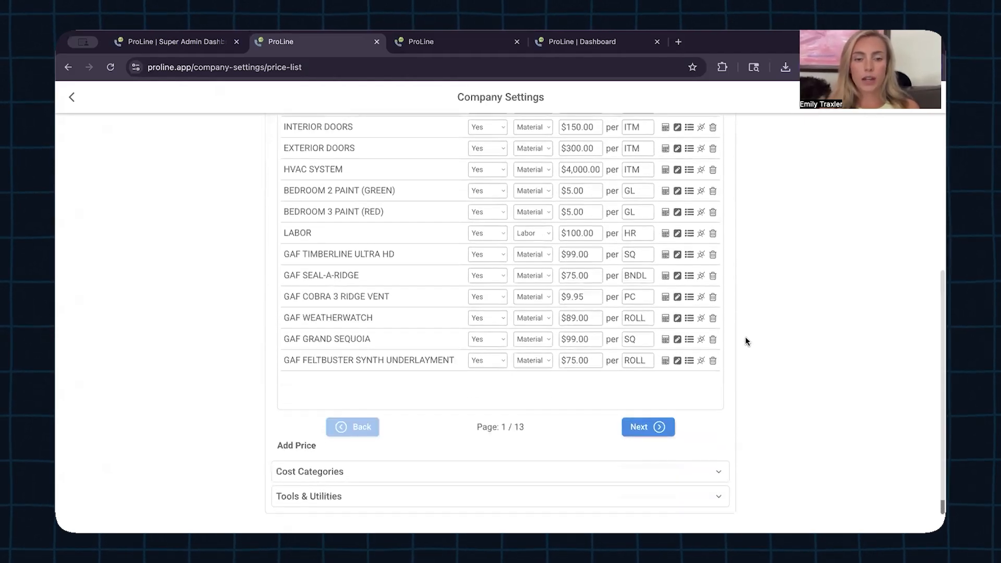
pyautogui.click(624, 472)
pyautogui.scroll(-2, 624, 476)
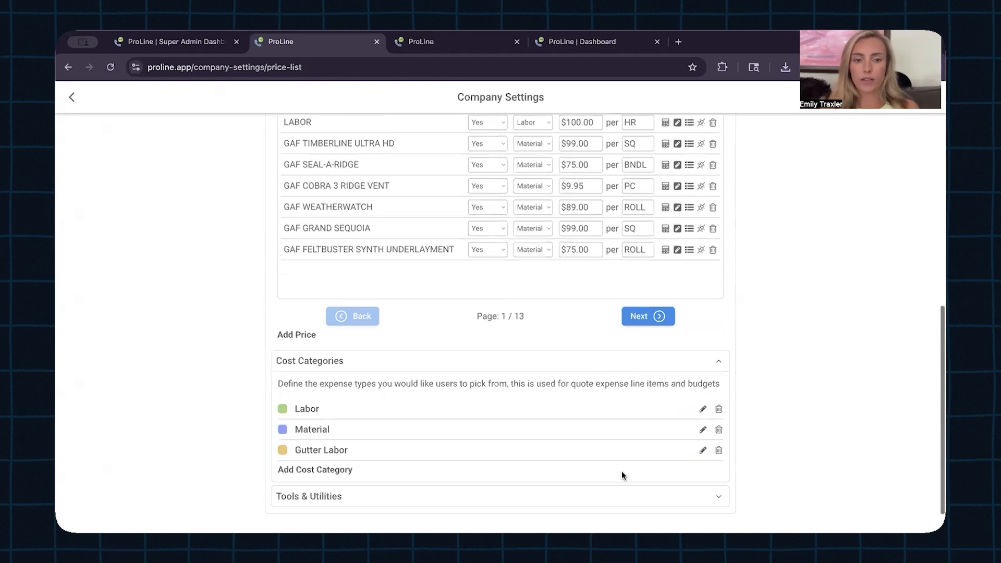
# Step: Add a cost category named 'Window Labor' with Add Cost Category
pyautogui.click(316, 470)
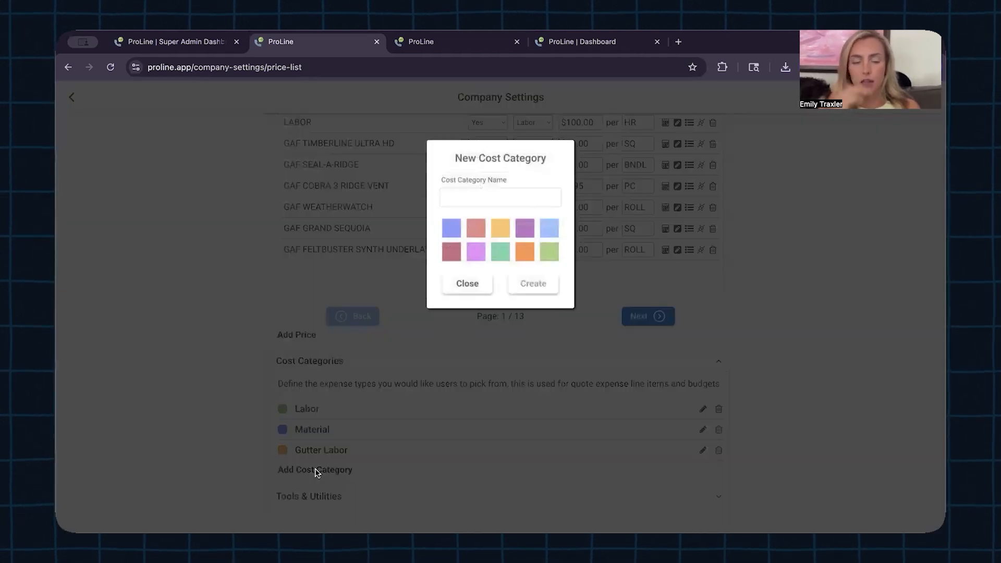
pyautogui.write('Window Labor')
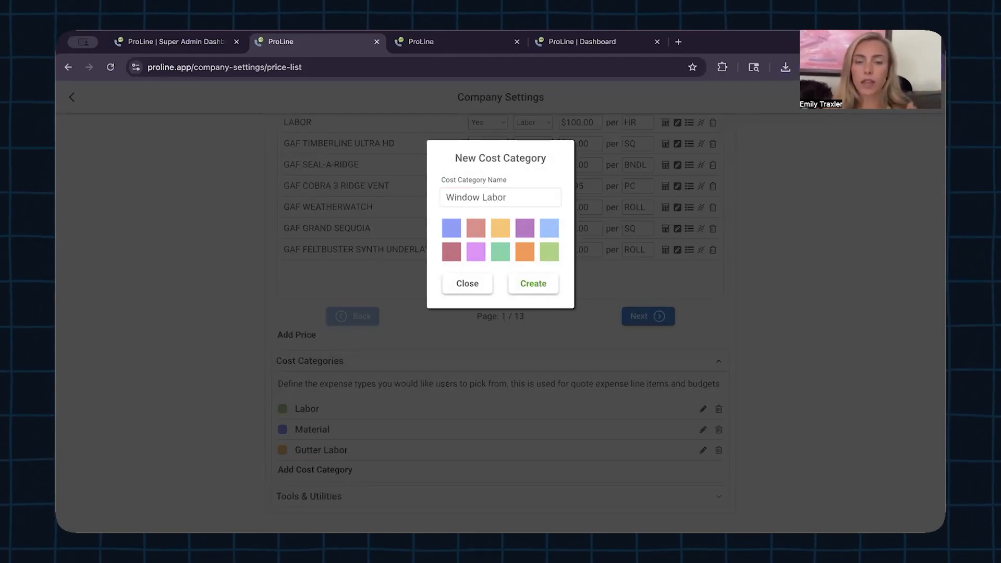
pyautogui.click(536, 283)
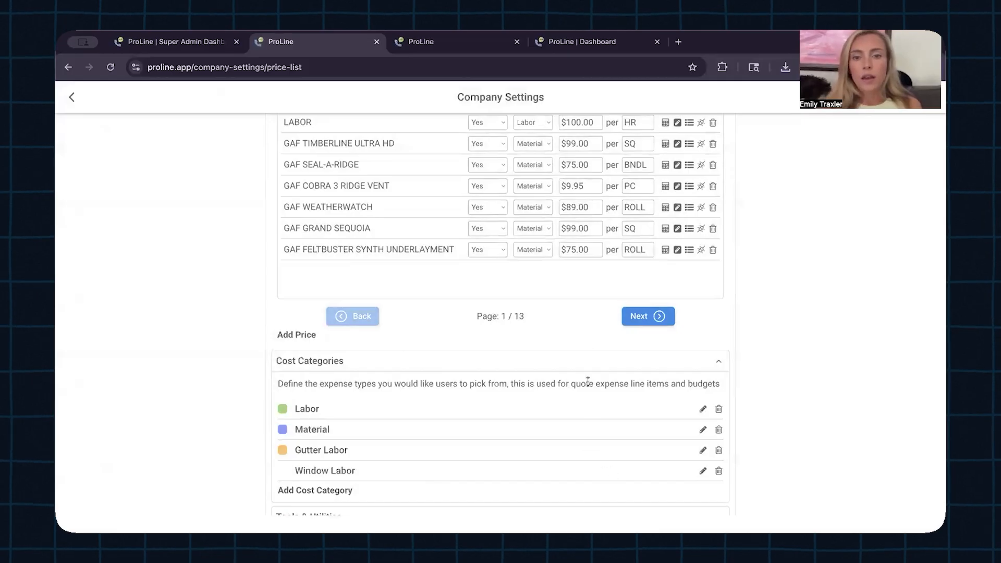
pyautogui.scroll(5, 588, 381)
# Step: Browse price list pages 2 through 4
pyautogui.scroll(-2, 513, 221)
pyautogui.scroll(-1, 635, 495)
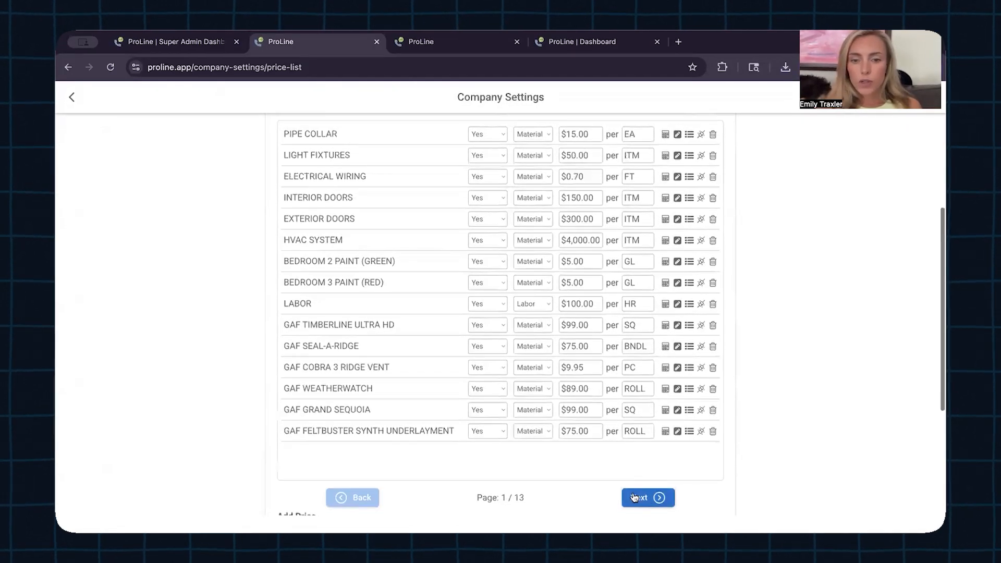
pyautogui.click(635, 497)
pyautogui.scroll(1, 588, 328)
pyautogui.scroll(-1, 587, 328)
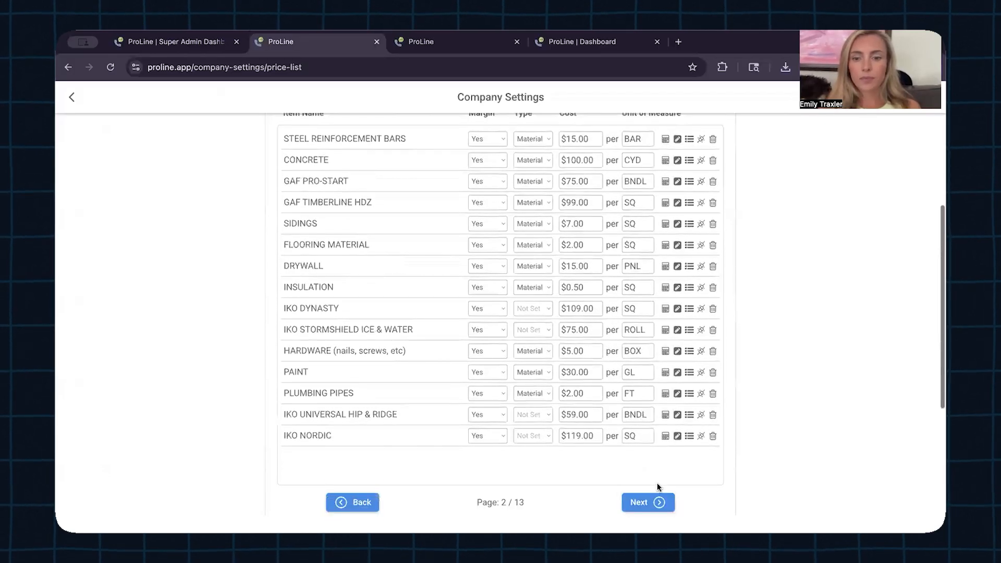
pyautogui.click(648, 502)
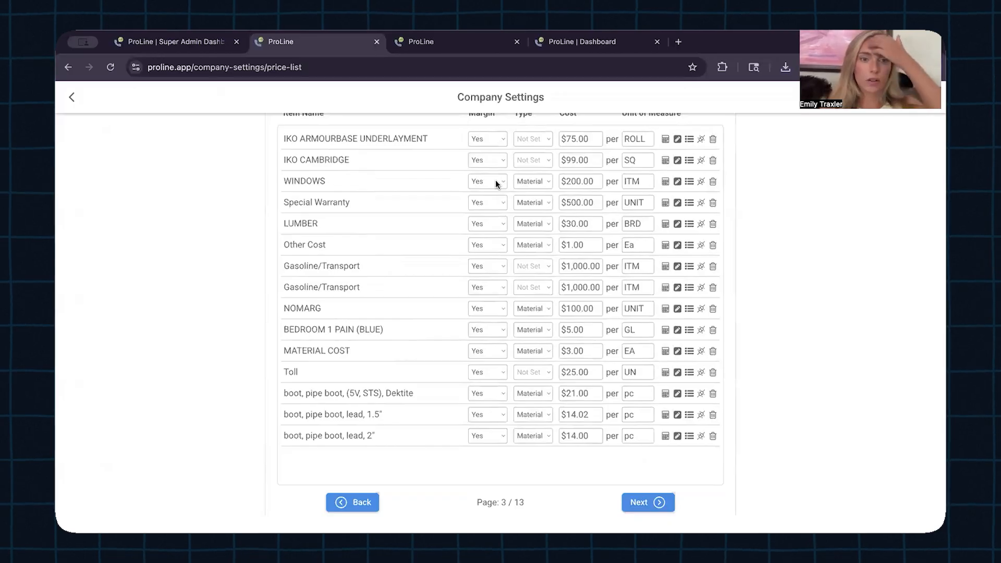
pyautogui.click(648, 502)
pyautogui.scroll(3, 658, 417)
pyautogui.scroll(-5, 659, 417)
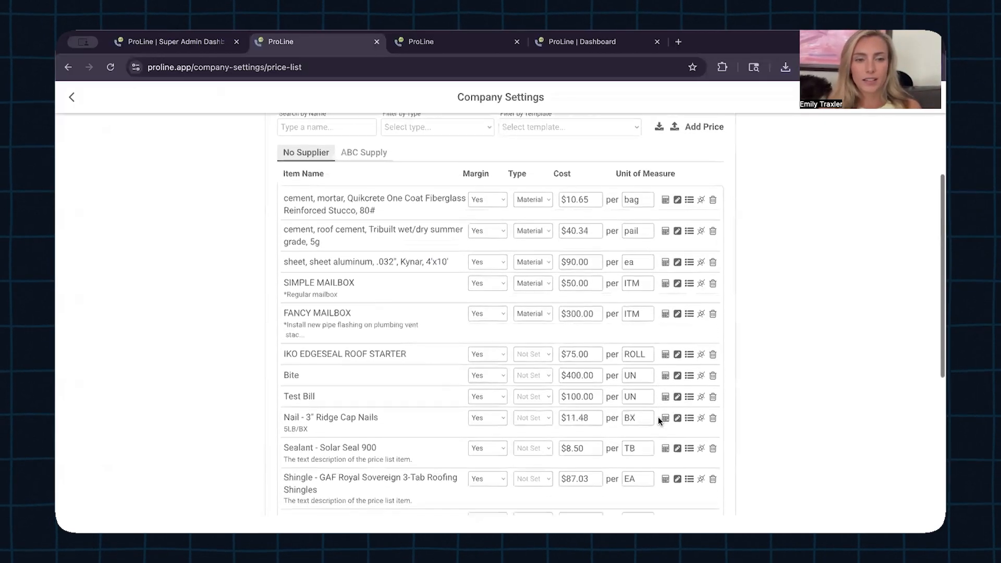
pyautogui.scroll(-3, 658, 417)
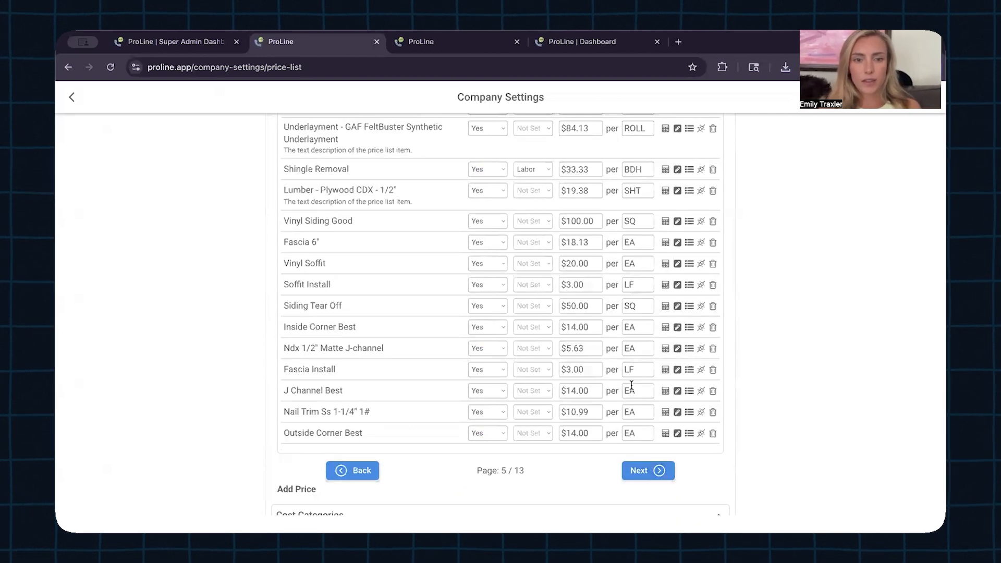
pyautogui.scroll(2, 560, 281)
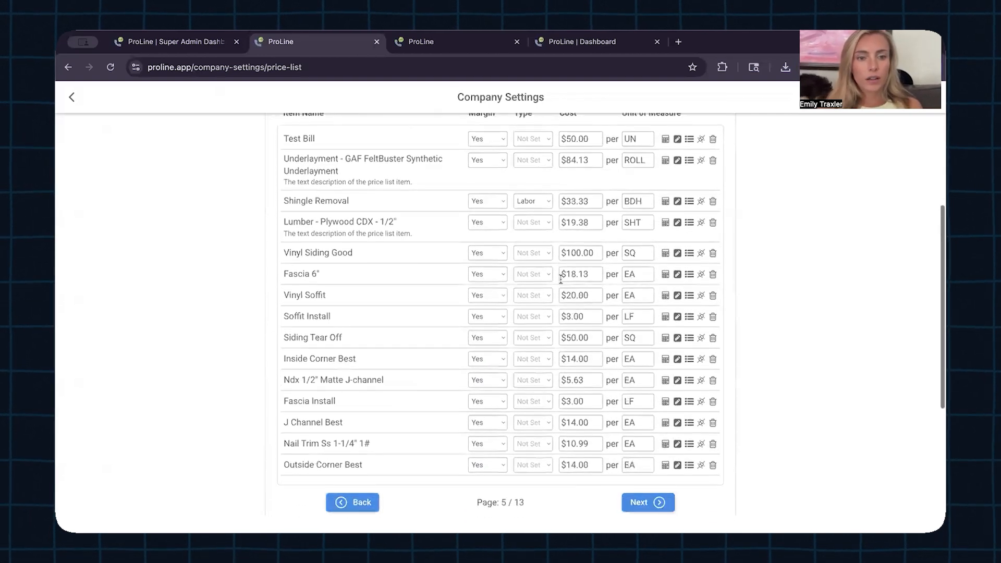
pyautogui.scroll(-1, 568, 292)
# Step: Continue browsing price list pages 6 through 8 and the later pages
pyautogui.click(645, 457)
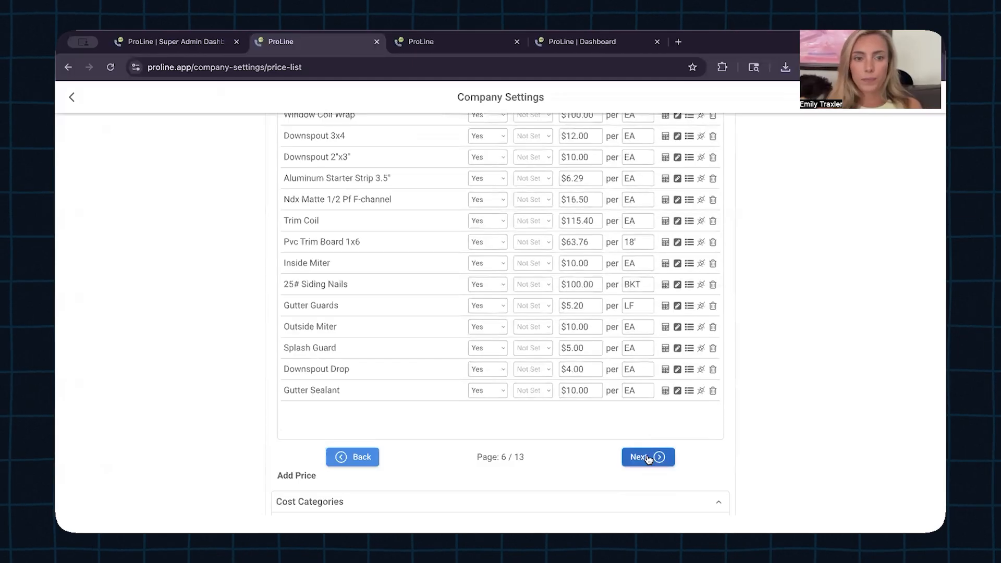
pyautogui.scroll(2, 598, 312)
pyautogui.scroll(-1, 599, 312)
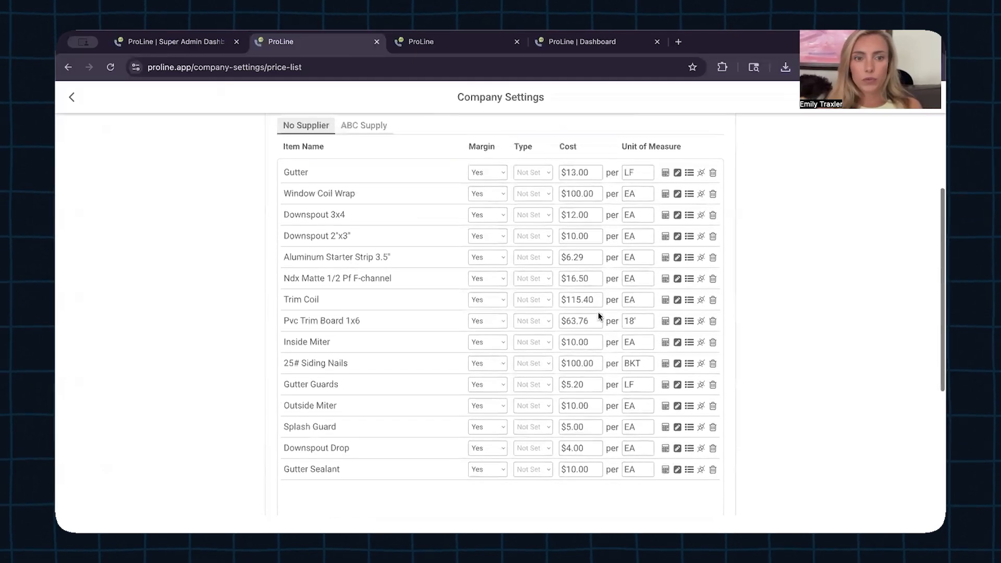
pyautogui.scroll(-1, 598, 311)
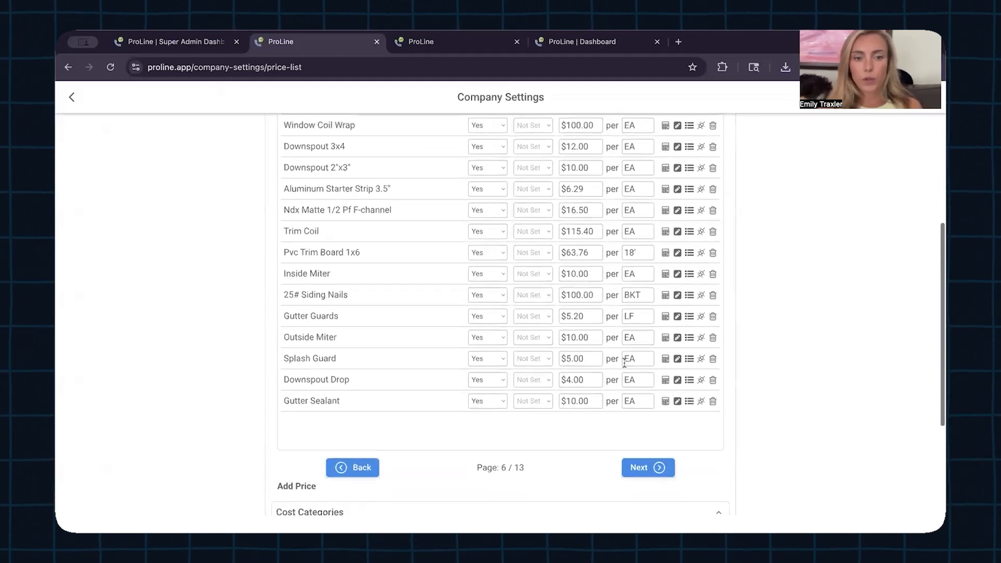
pyautogui.click(646, 467)
pyautogui.scroll(3, 608, 270)
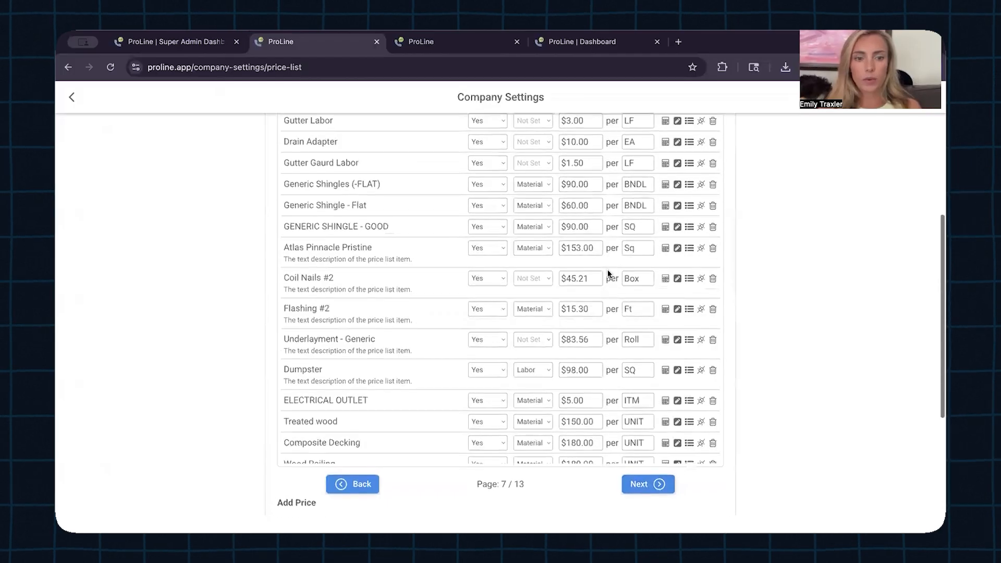
pyautogui.scroll(-2, 608, 270)
pyautogui.scroll(-1, 608, 270)
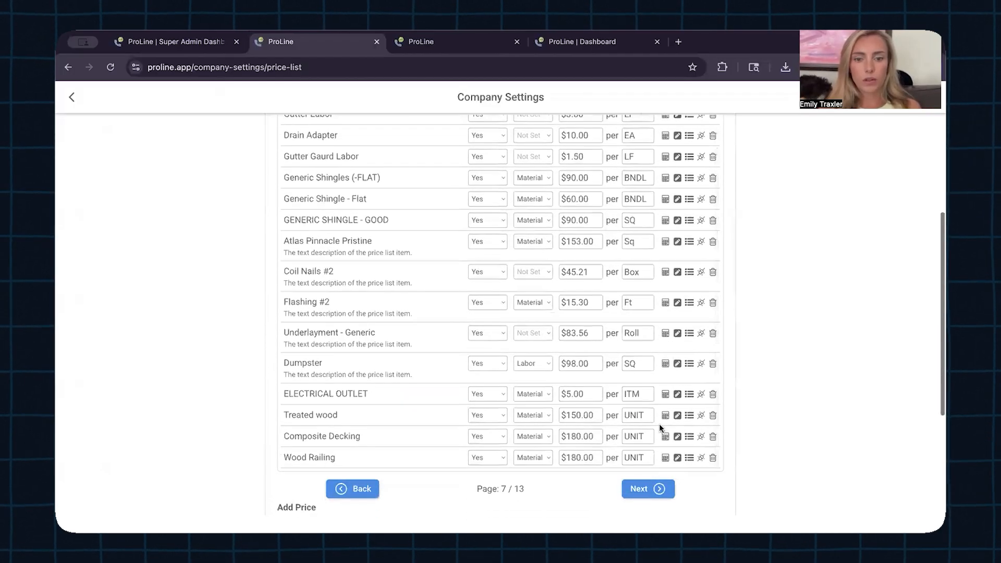
pyautogui.click(642, 488)
pyautogui.scroll(3, 621, 337)
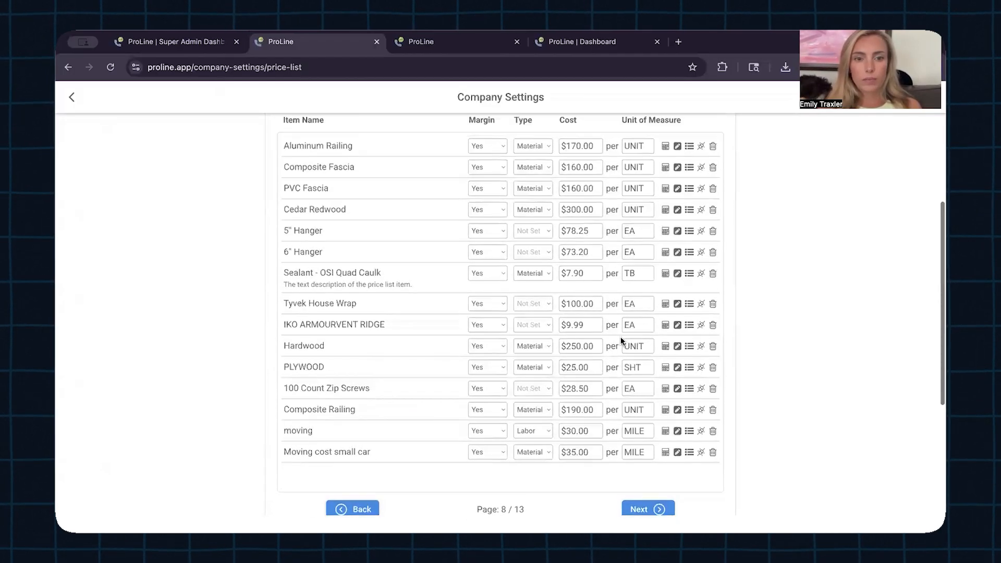
pyautogui.scroll(-3, 620, 336)
pyautogui.click(658, 499)
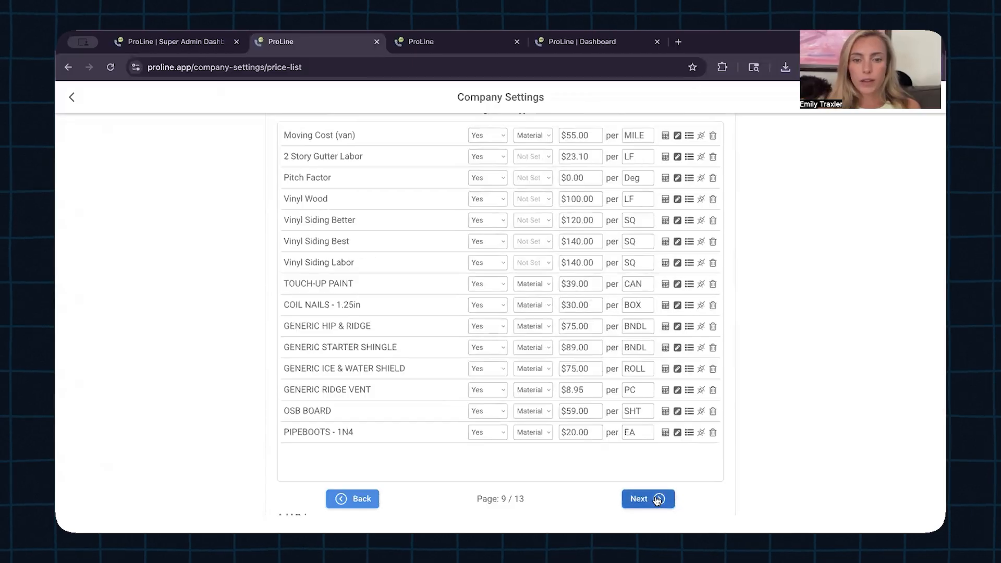
pyautogui.click(658, 500)
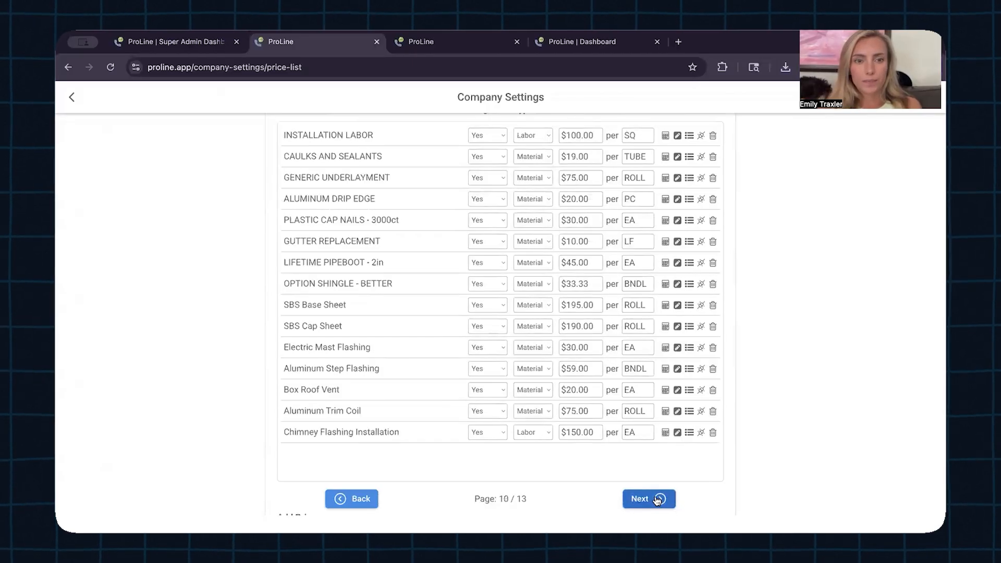
pyautogui.click(658, 499)
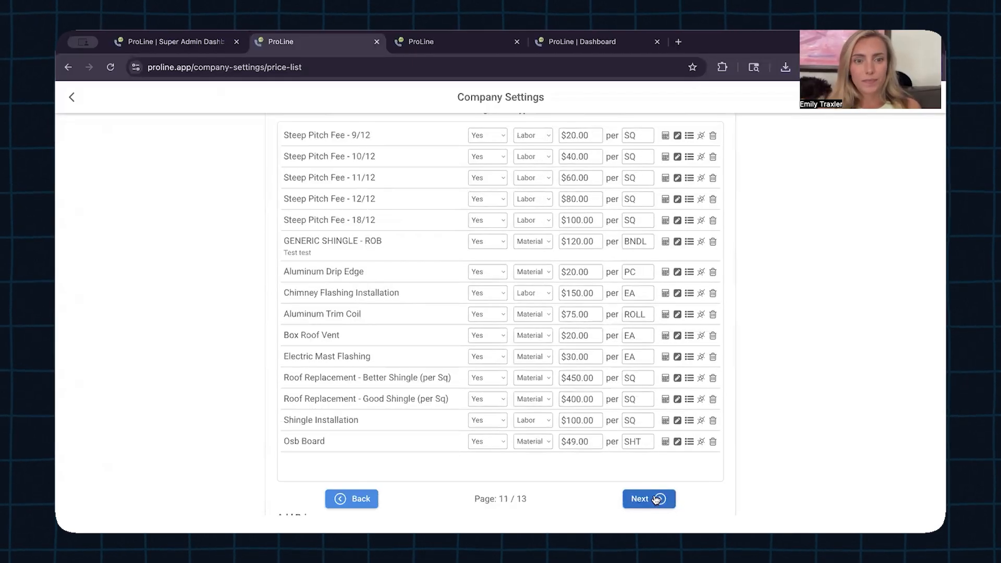
pyautogui.scroll(-2, 577, 357)
# Step: Go back to page 3 and set the WINDOWS item's Type to Window Labor
pyautogui.click(354, 457)
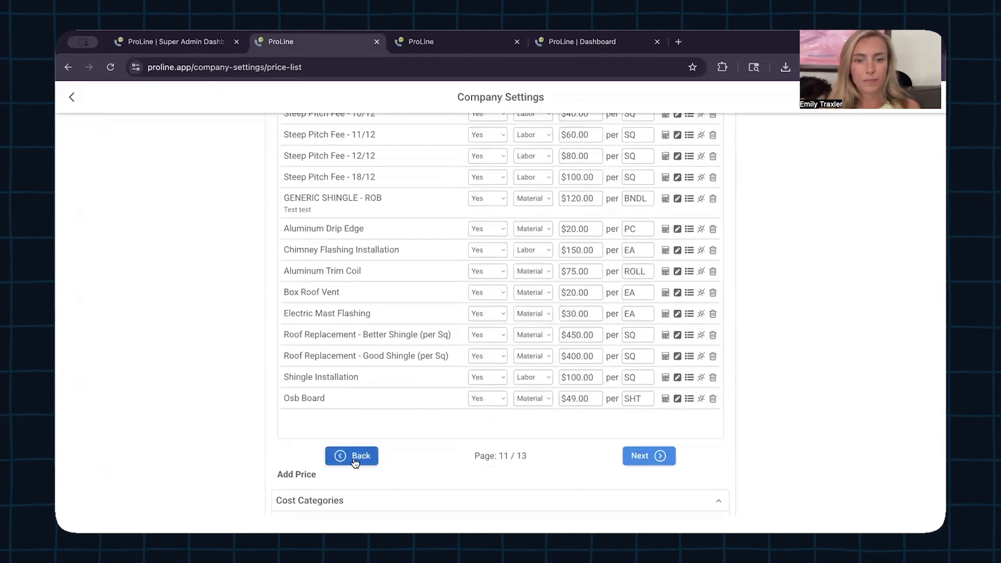
pyautogui.click(354, 457)
pyautogui.click(354, 456)
pyautogui.click(353, 456)
pyautogui.click(354, 457)
pyautogui.click(354, 457)
pyautogui.click(354, 457)
pyautogui.click(354, 458)
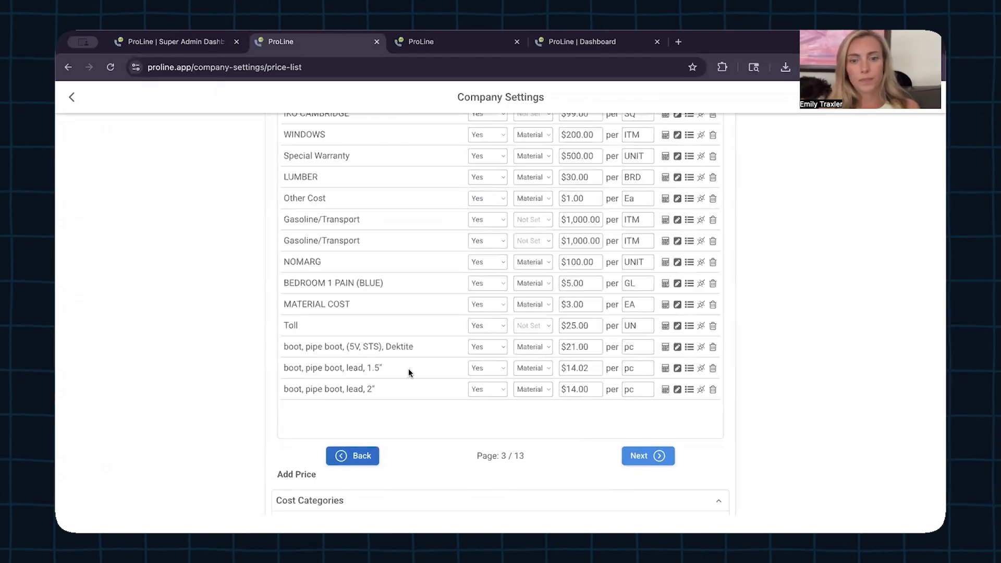
pyautogui.scroll(3, 480, 281)
pyautogui.click(549, 251)
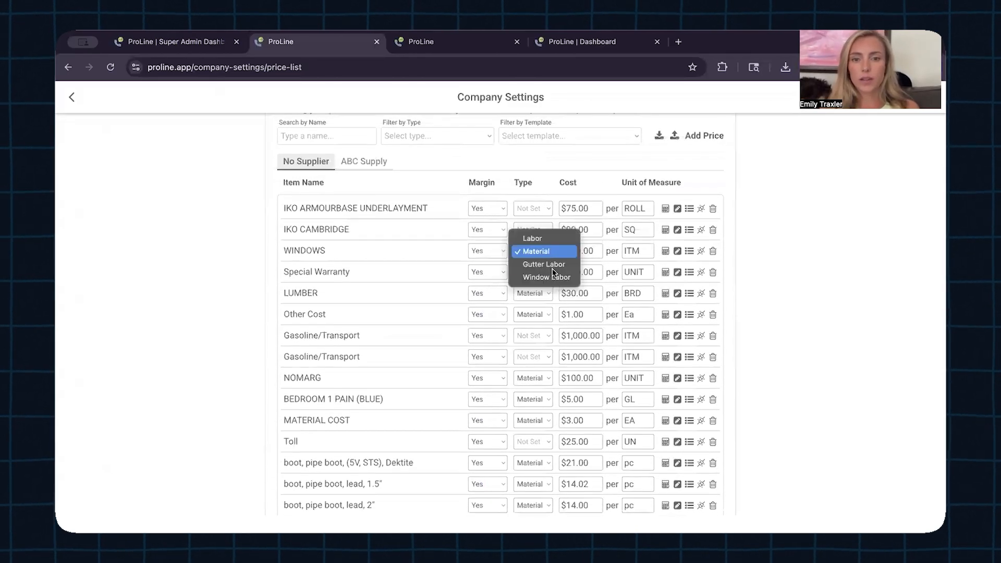
pyautogui.click(556, 276)
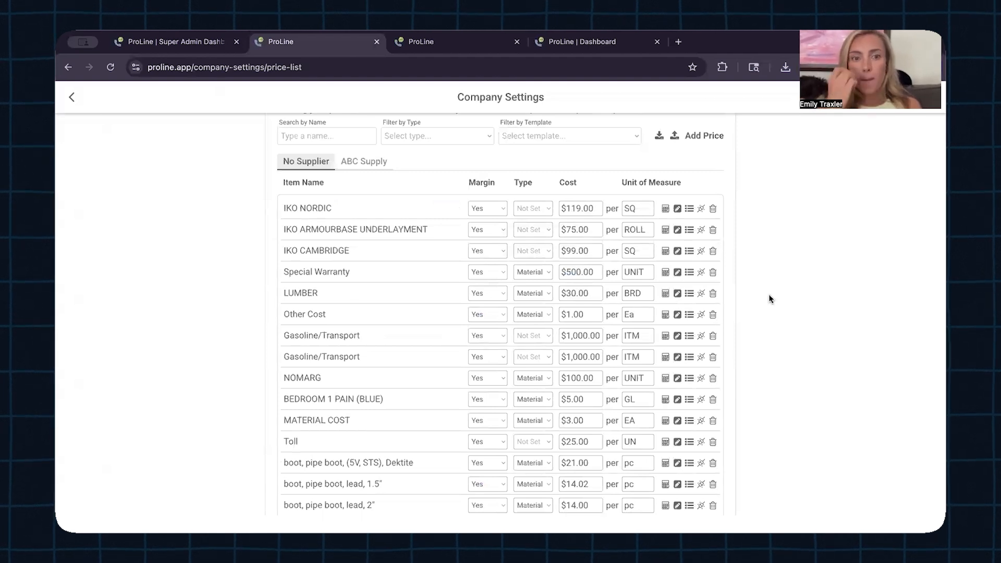
# Step: Scroll through Company Defaults items such as IKO NORDIC and IKO CAMBRIDGE
pyautogui.scroll(-1, 769, 294)
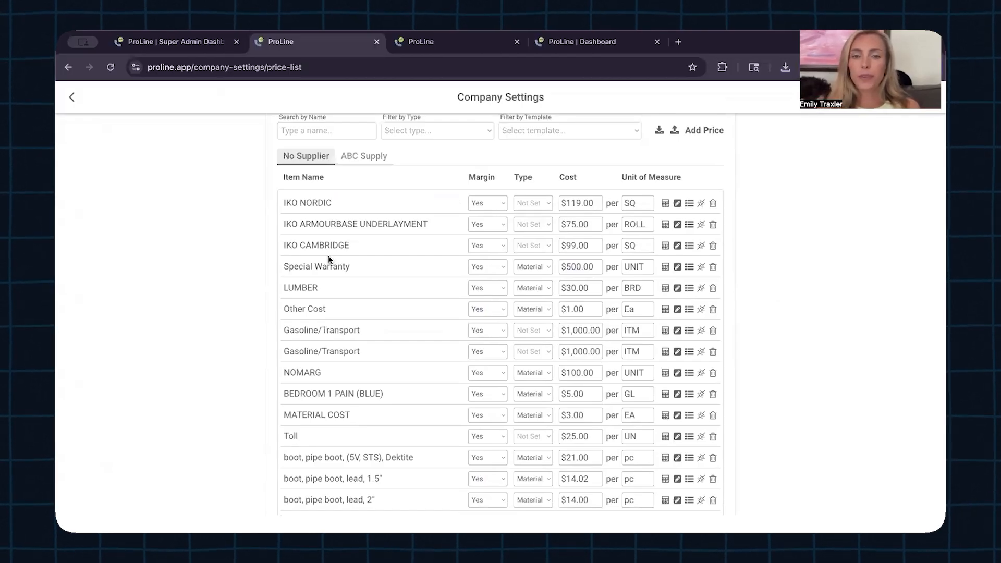
pyautogui.scroll(-3, 431, 233)
pyautogui.scroll(4, 431, 233)
pyautogui.scroll(-8, 431, 233)
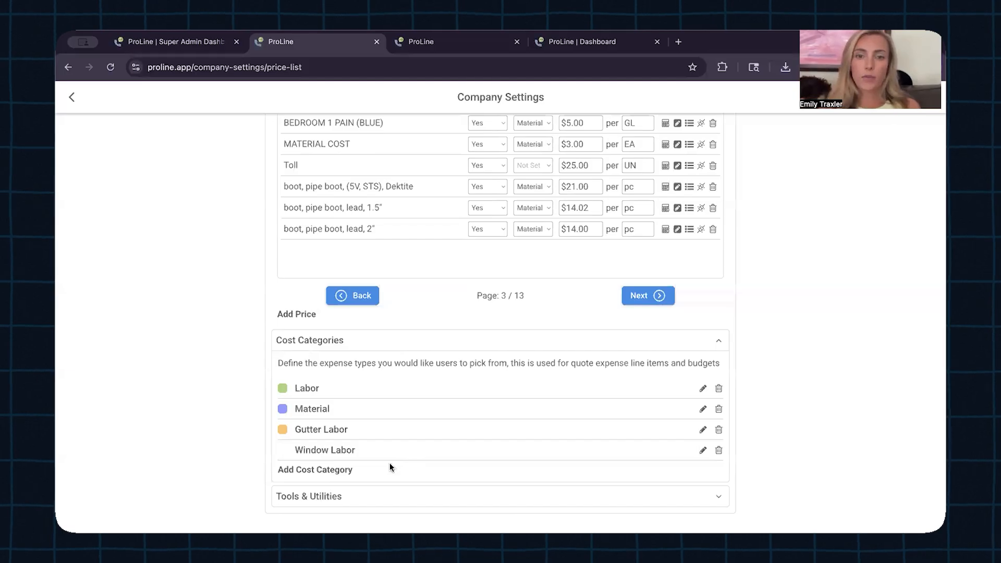
pyautogui.scroll(1, 396, 290)
pyautogui.scroll(6, 397, 290)
pyautogui.scroll(-2, 397, 290)
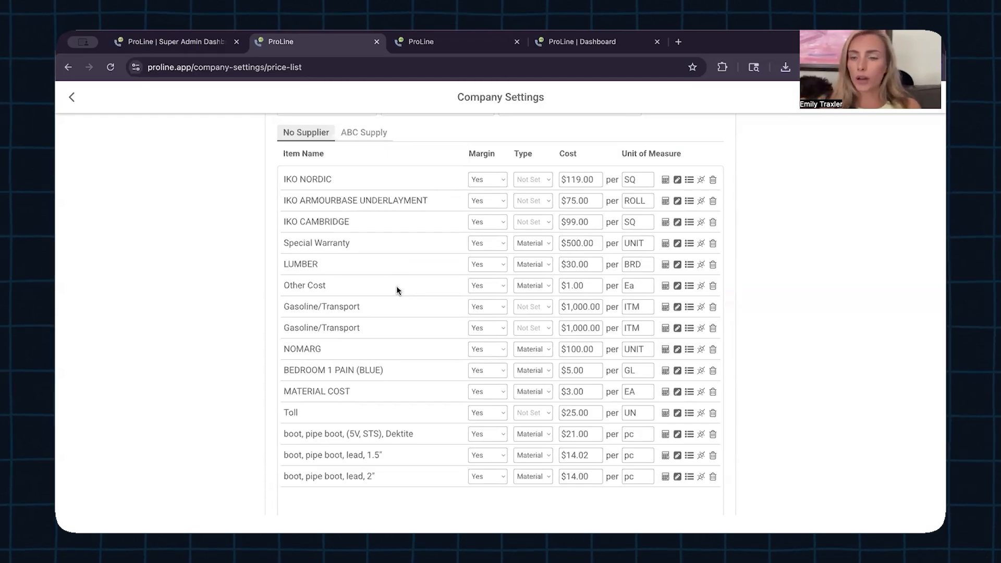
pyautogui.scroll(3, 750, 214)
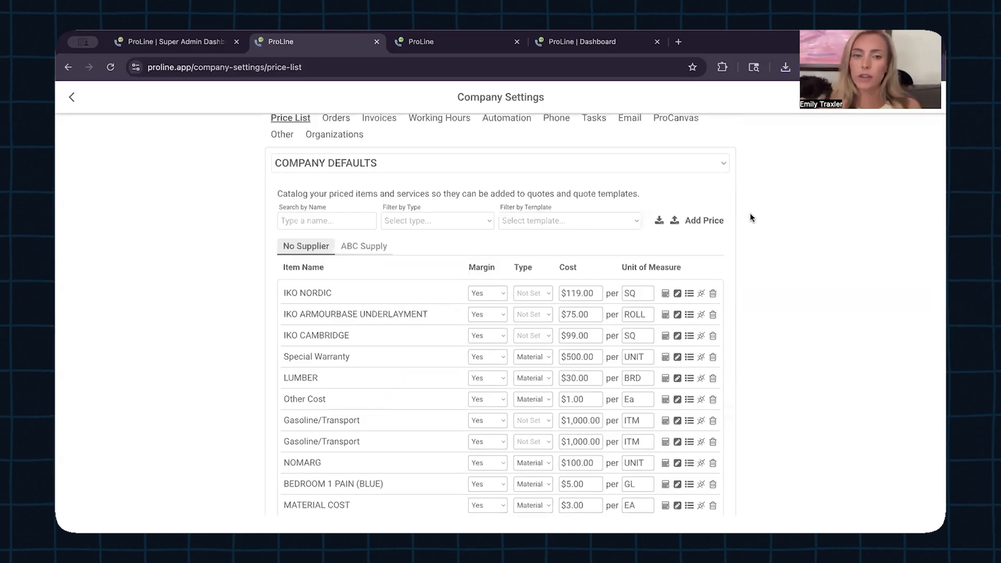
pyautogui.scroll(1, 750, 214)
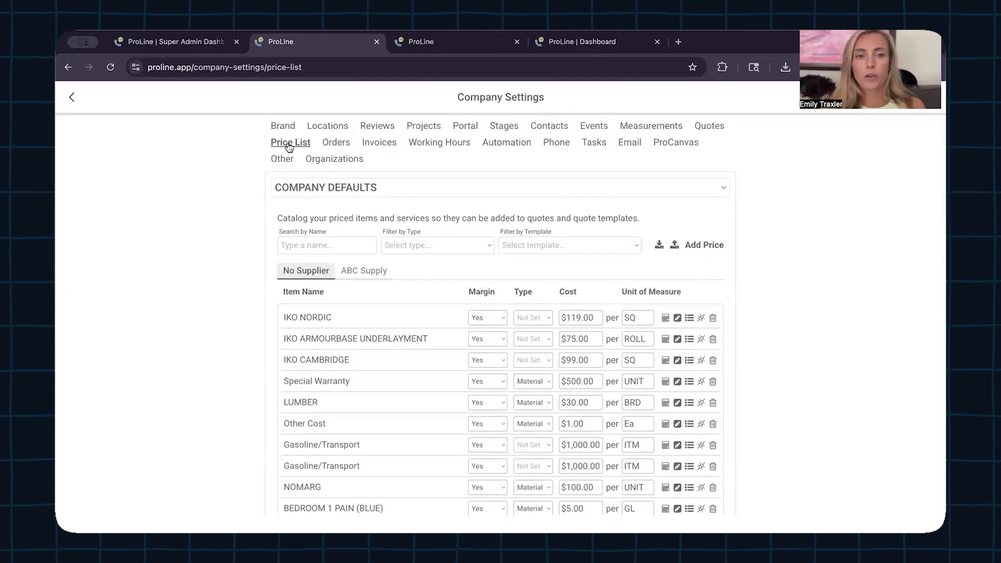
pyautogui.moveTo(457, 97); pyautogui.dragTo(545, 99)
# Step: Switch to the Orders settings page and open the Gutter Labor order template
pyautogui.click(544, 99)
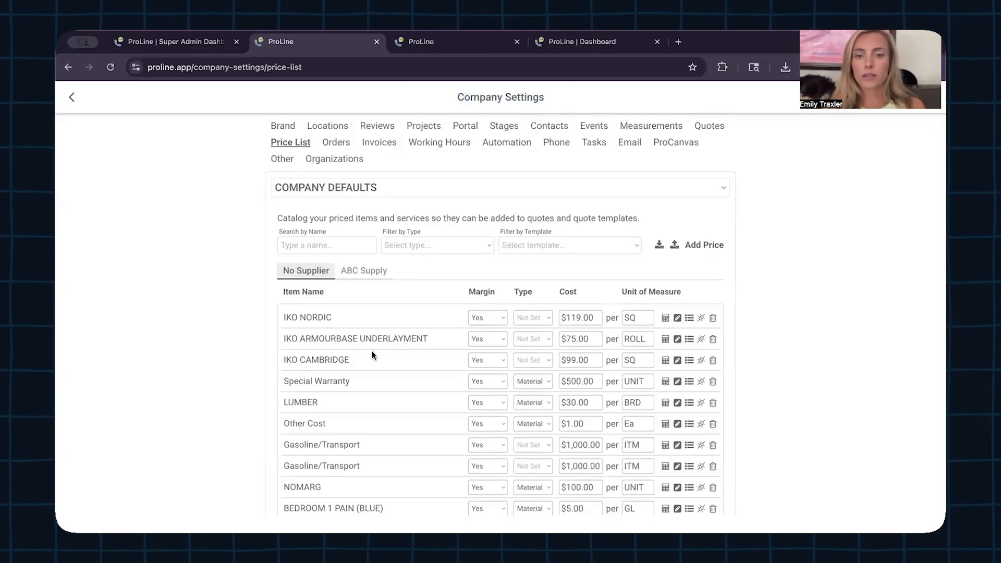
pyautogui.click(447, 41)
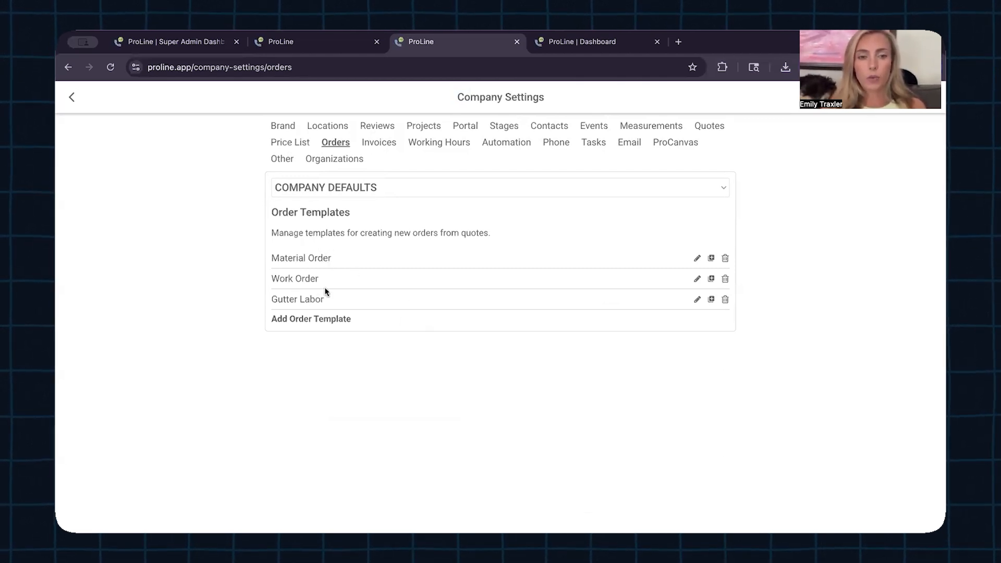
pyautogui.click(696, 301)
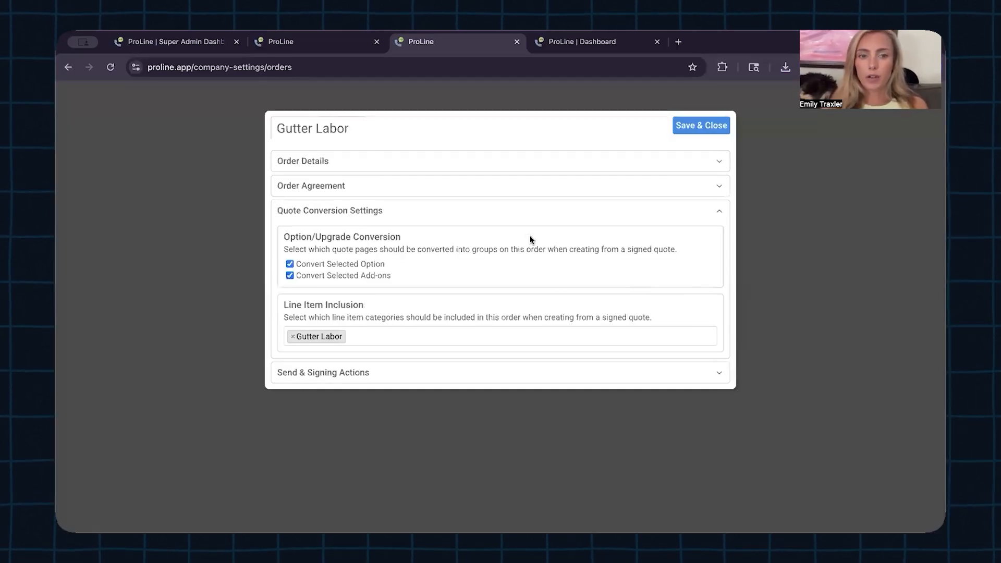
# Step: Review its order details, agreement and quote conversion settings, then save and close it unchanged
pyautogui.click(505, 165)
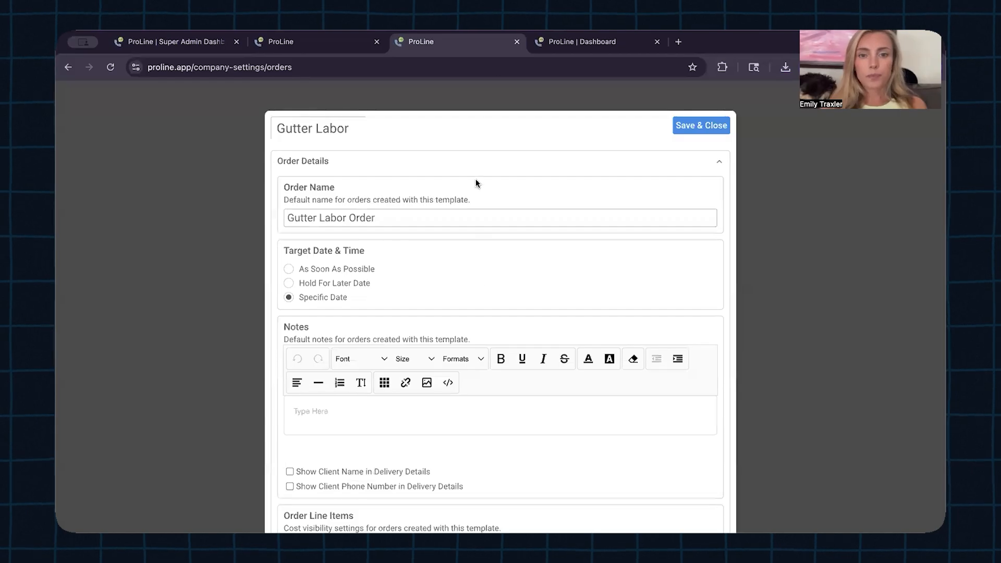
pyautogui.click(476, 163)
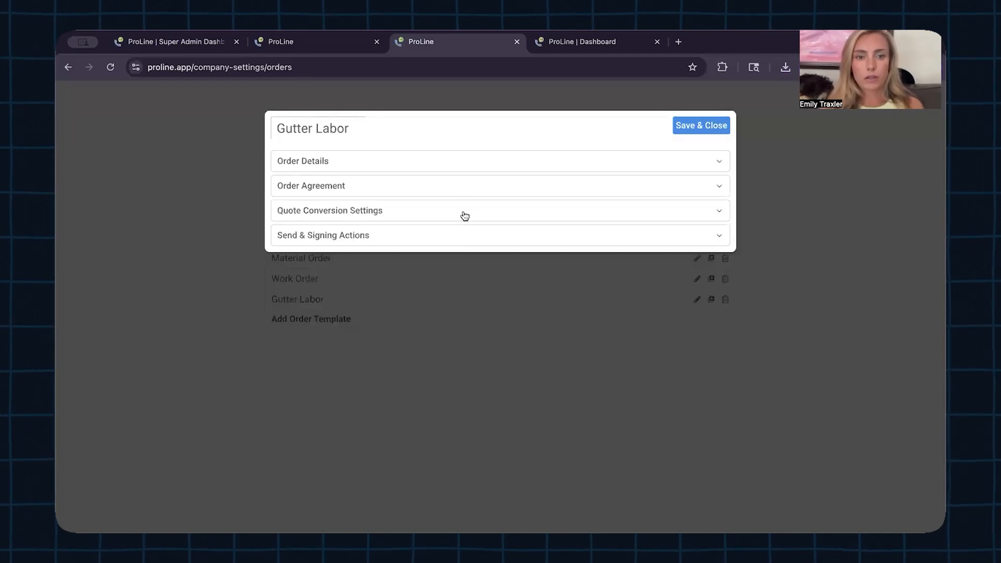
pyautogui.click(465, 190)
pyautogui.scroll(-3, 458, 308)
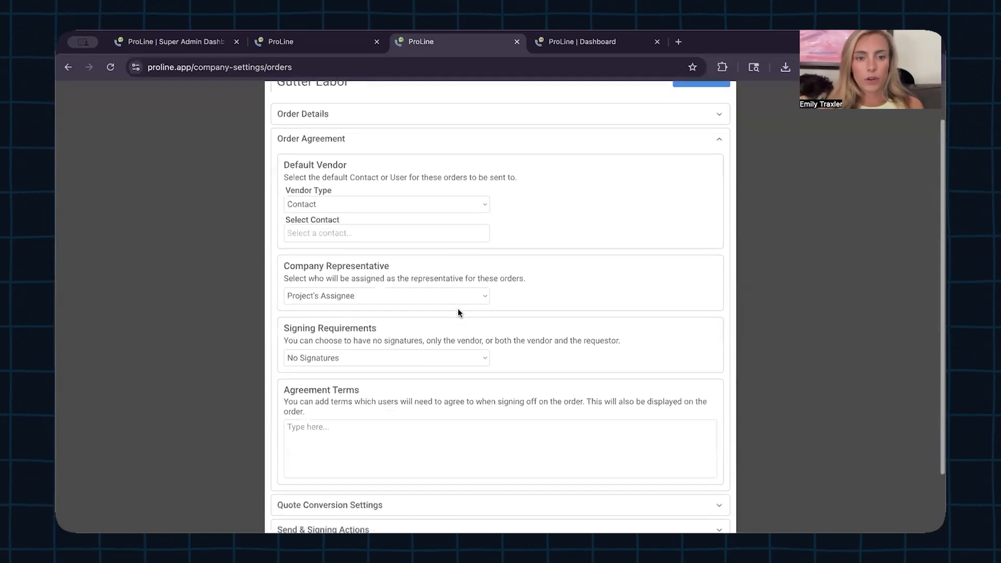
pyautogui.click(437, 436)
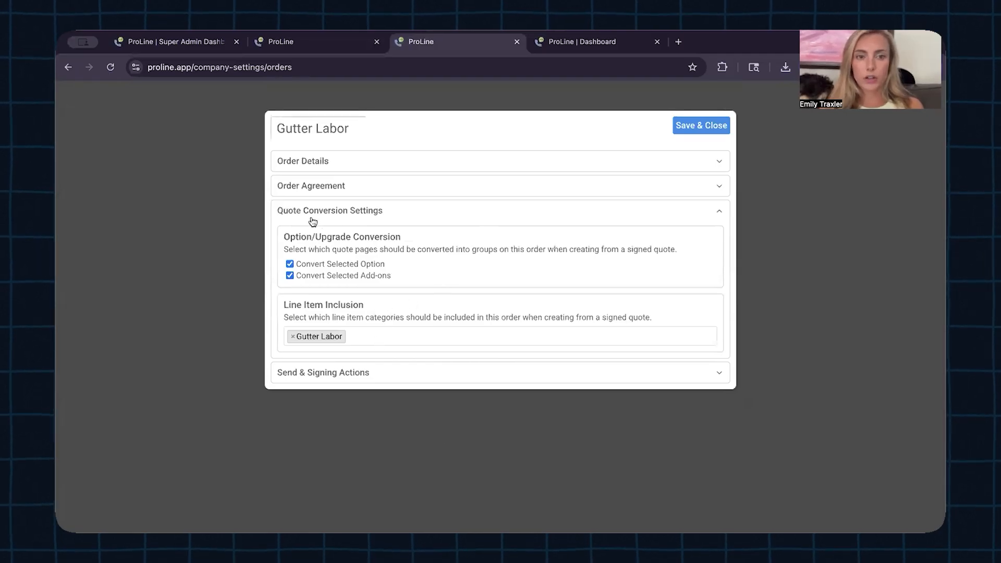
pyautogui.click(377, 335)
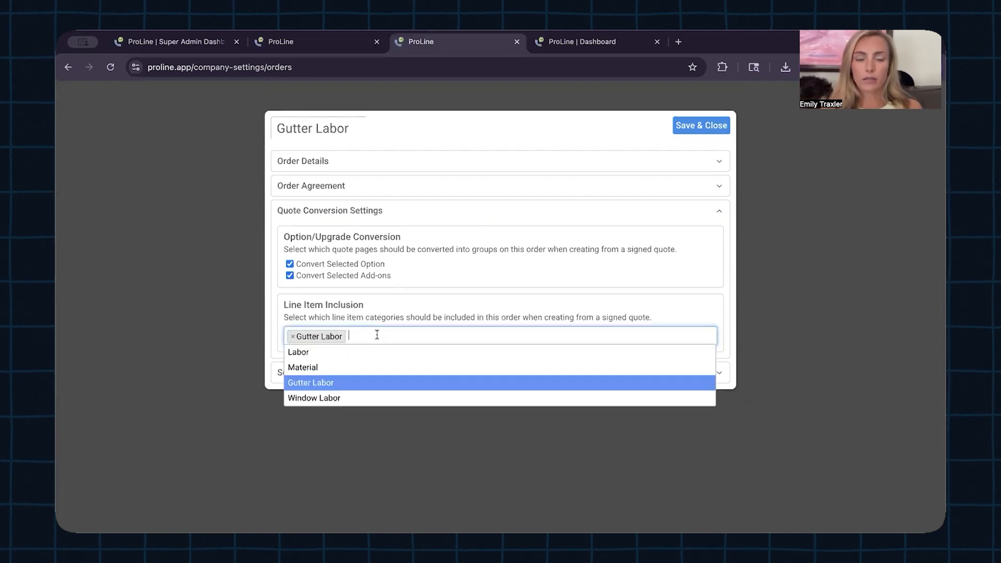
pyautogui.click(415, 303)
pyautogui.click(681, 125)
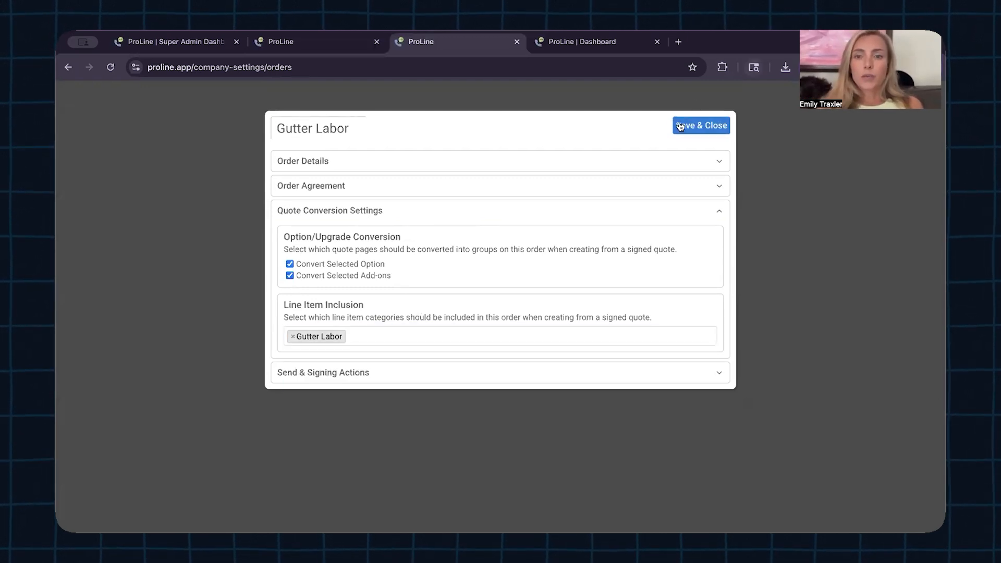
# Step: Create a 'Windows' order template that includes Window Labor line items
pyautogui.click(321, 319)
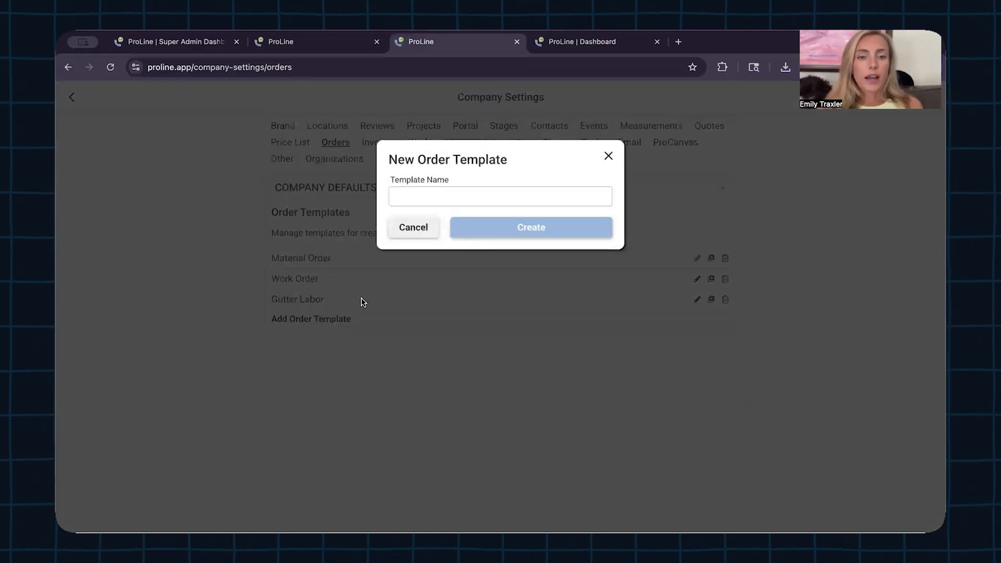
pyautogui.write('Windows')
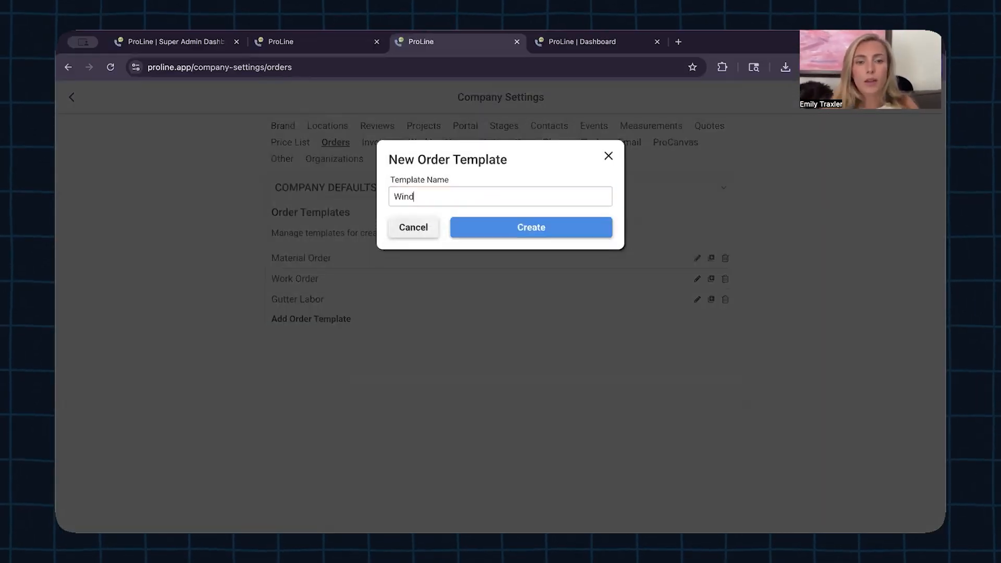
pyautogui.click(498, 231)
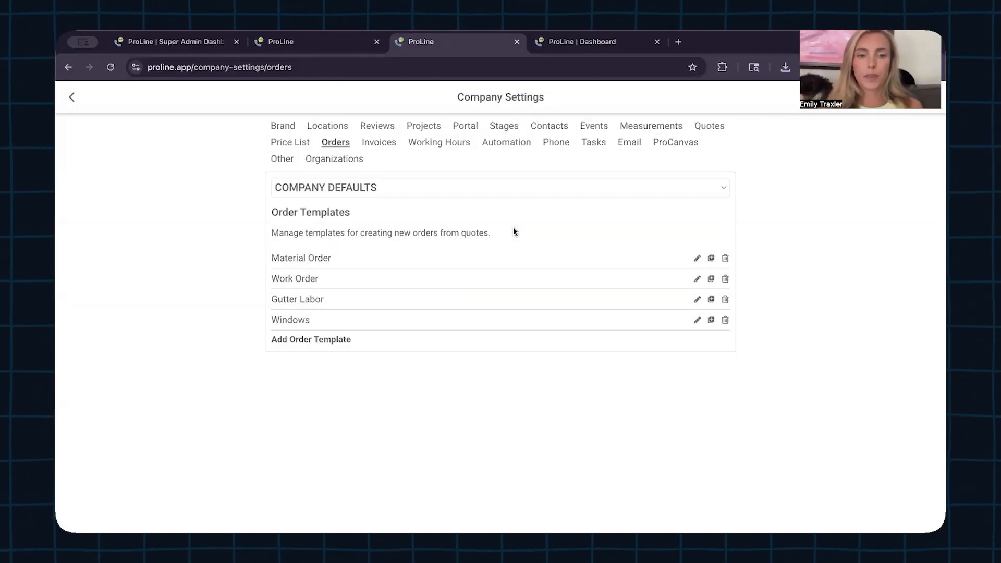
pyautogui.click(696, 321)
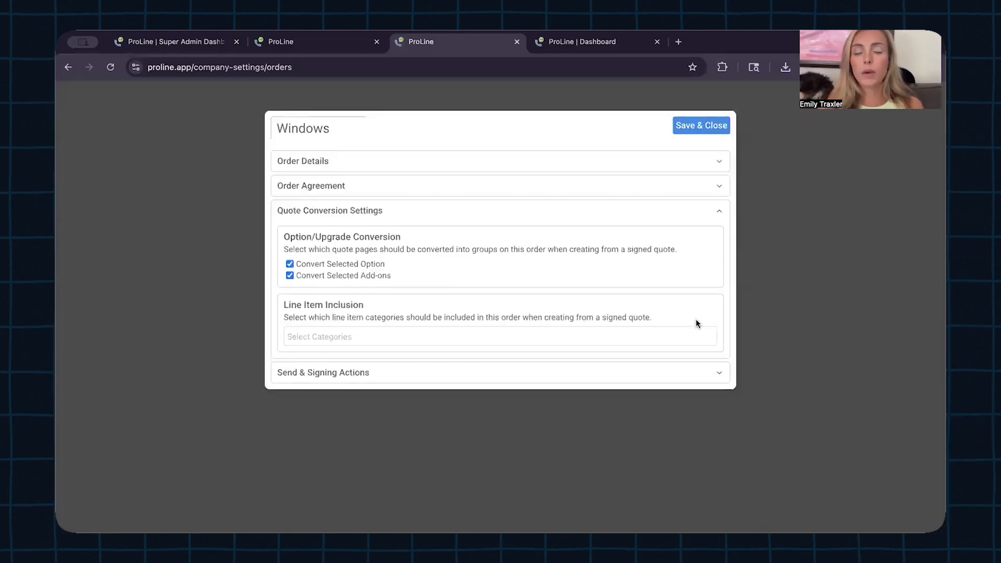
pyautogui.click(505, 337)
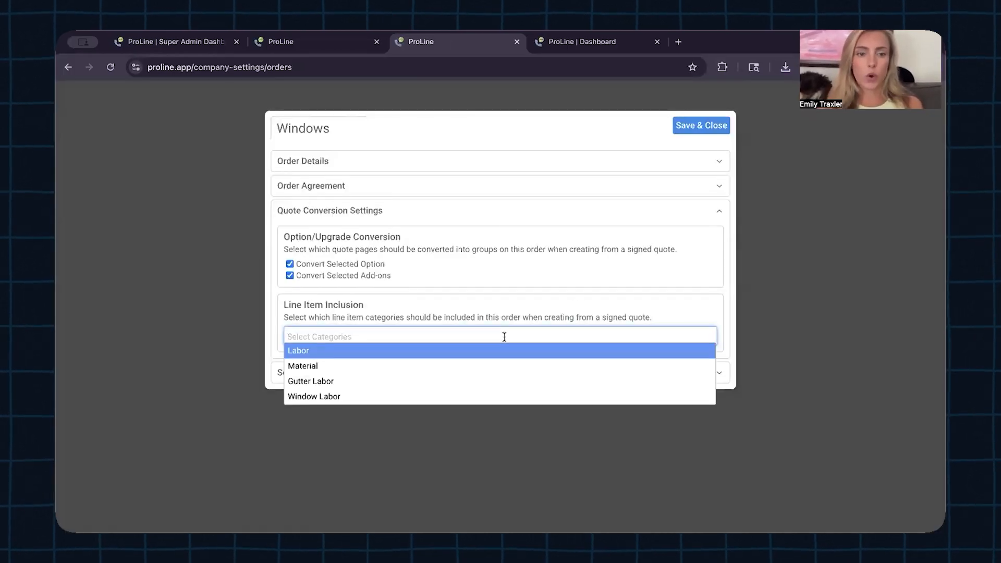
pyautogui.click(479, 396)
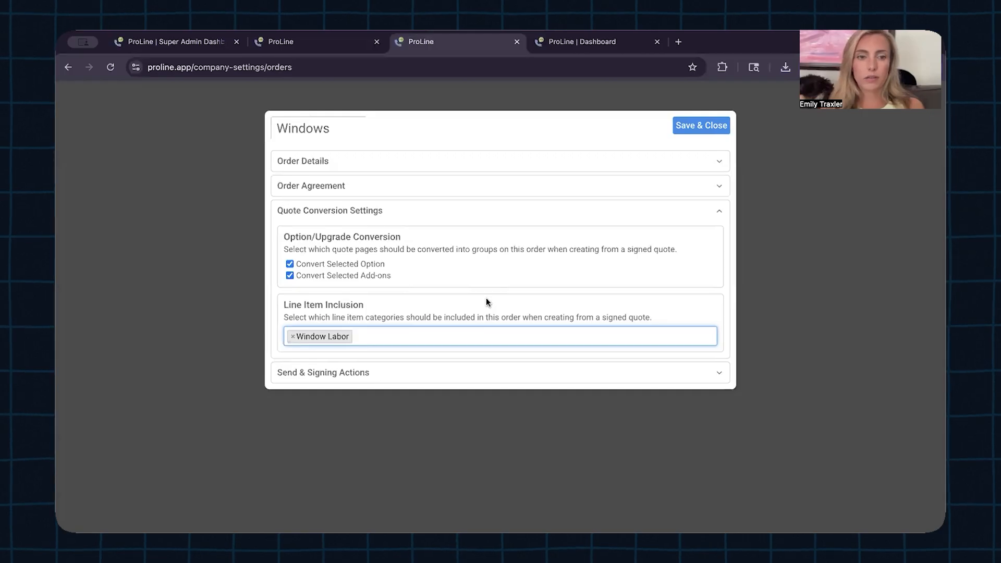
# Step: Replace the default order name 'New Order' with 'Window Order'
pyautogui.click(488, 191)
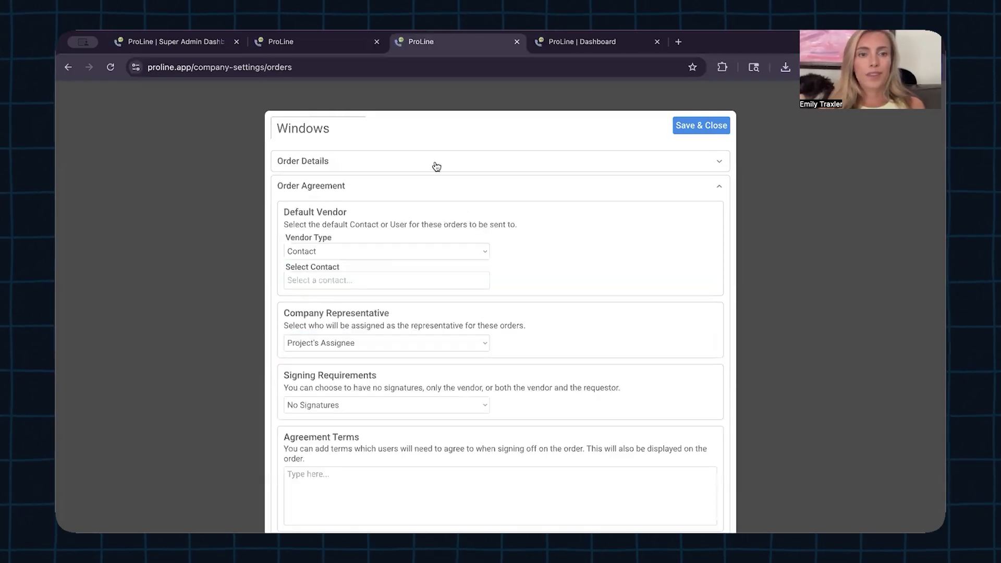
pyautogui.click(428, 169)
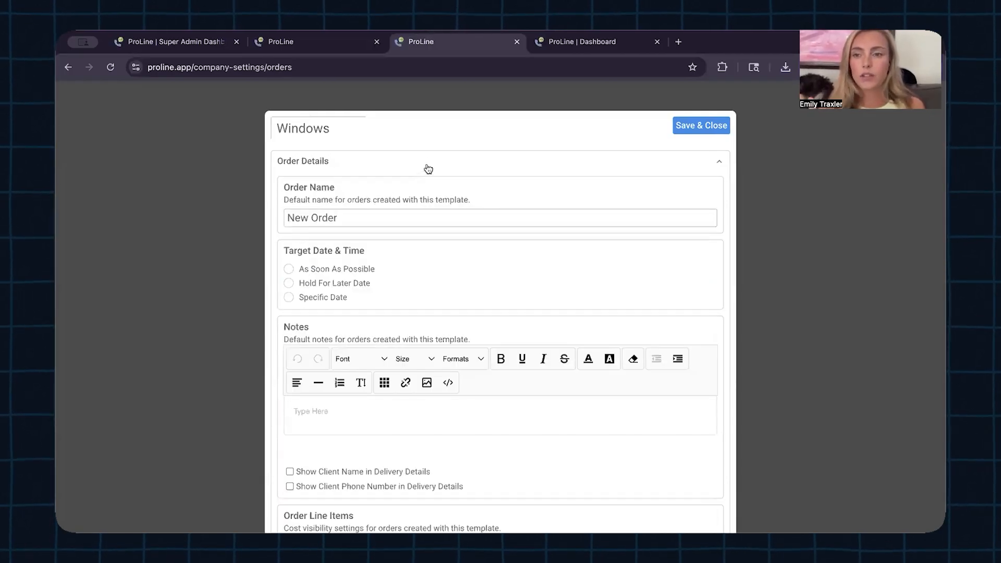
pyautogui.doubleClick(358, 219)
pyautogui.tripleClick(358, 222)
pyautogui.write('Window')
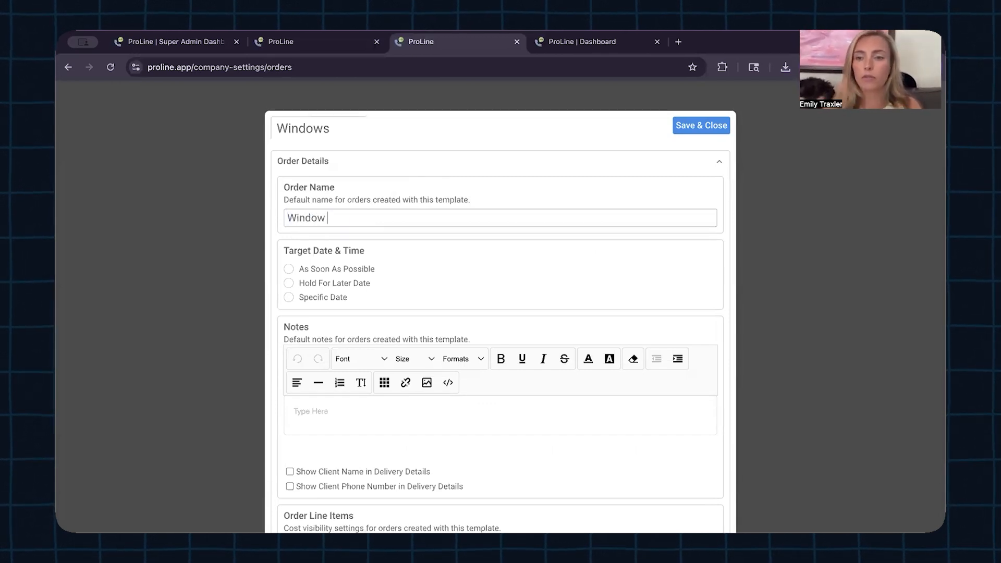
pyautogui.write(' Order')
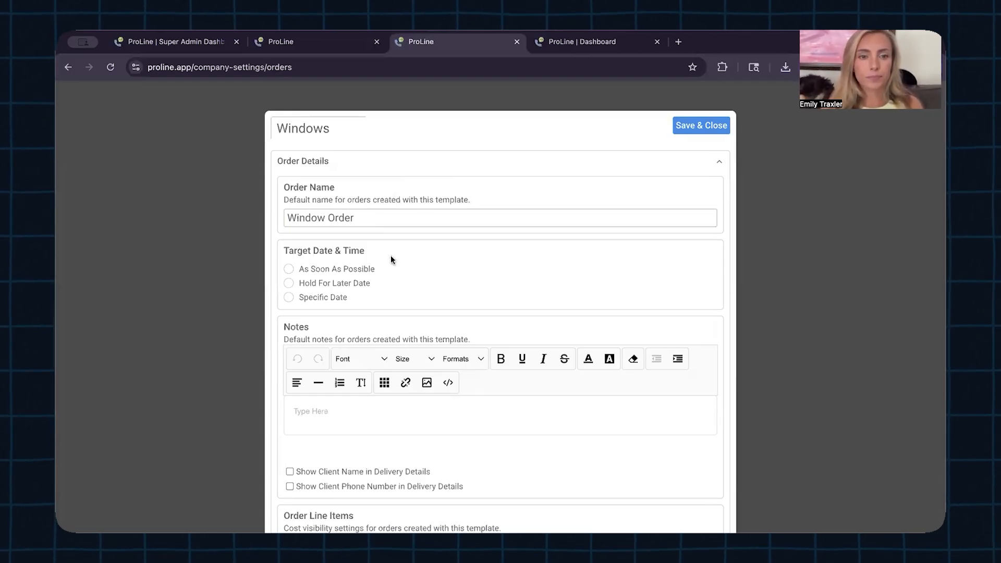
# Step: Switch Target Date & Time from Hold For Later Date to As Soon As Possible
pyautogui.scroll(-2, 399, 259)
pyautogui.scroll(-1, 399, 259)
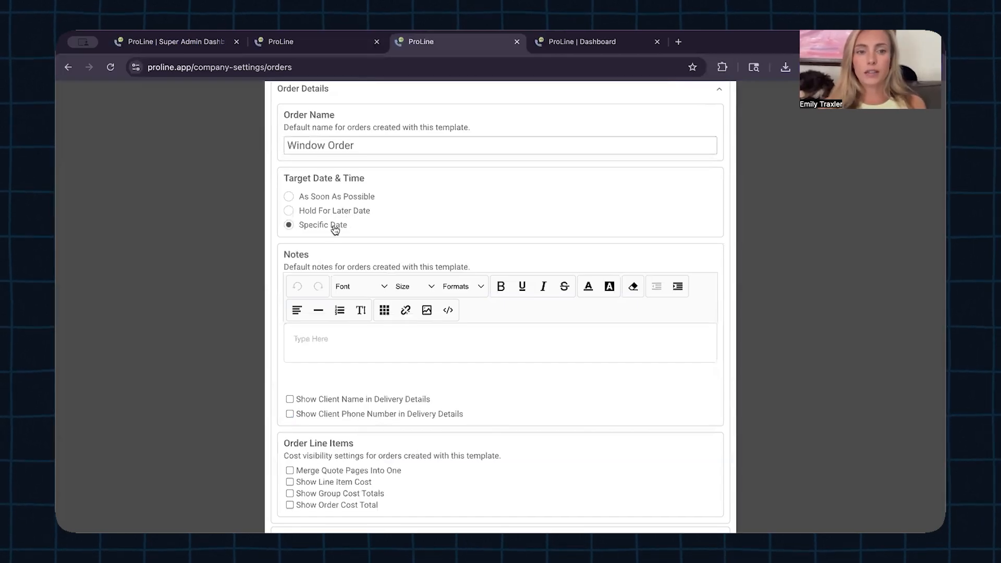
pyautogui.click(334, 212)
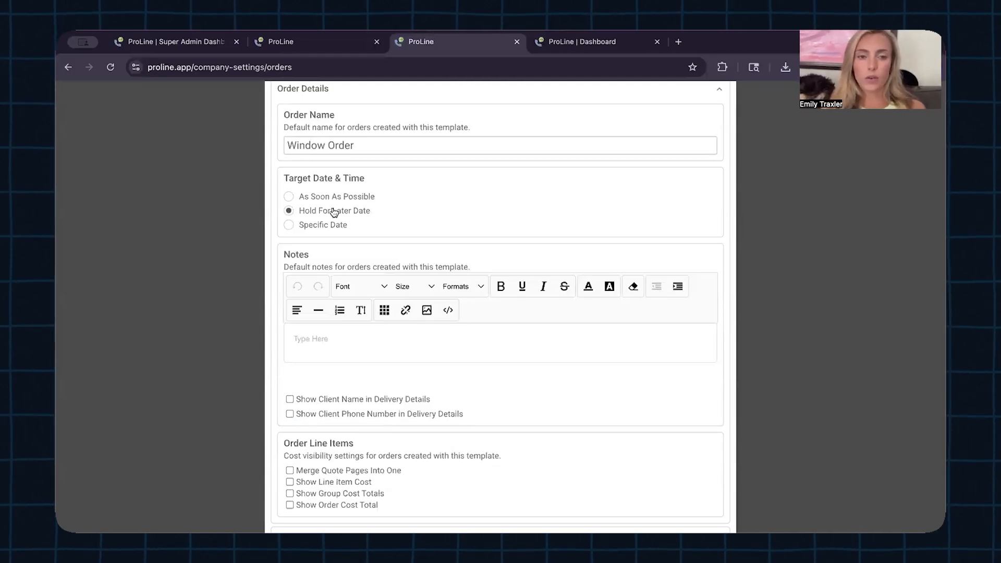
pyautogui.click(334, 198)
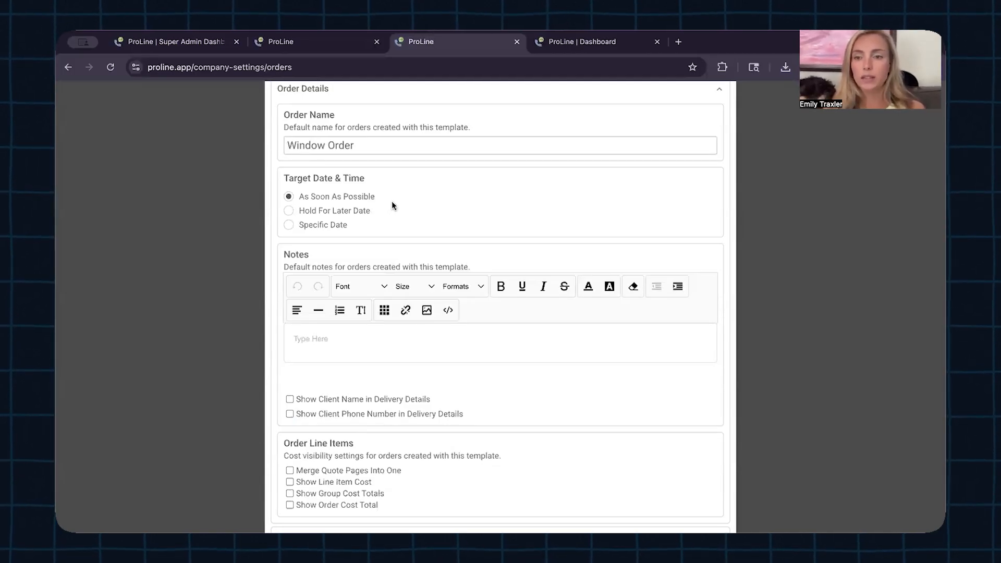
pyautogui.scroll(-2, 368, 320)
pyautogui.click(355, 309)
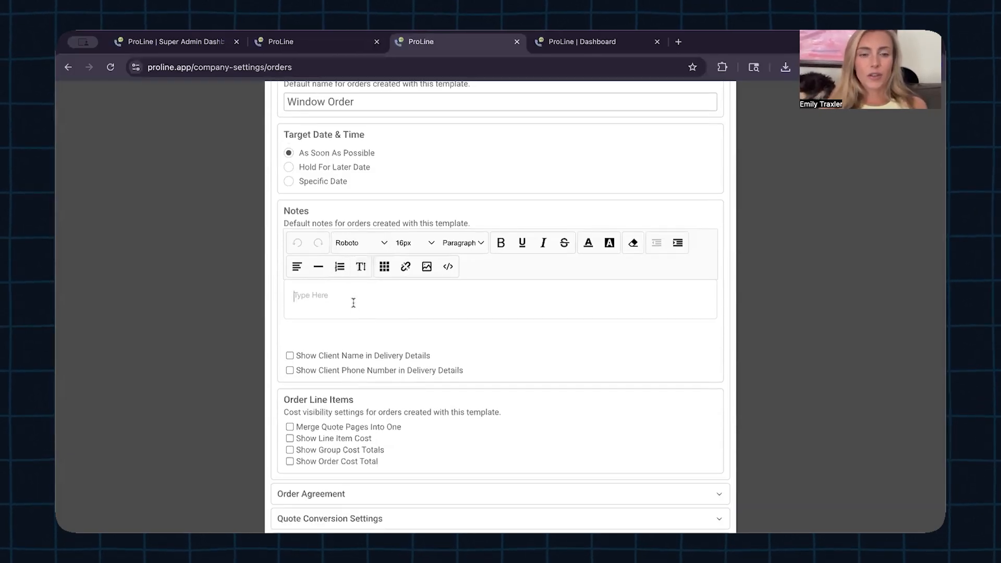
# Step: Insert a 2 x 2 table in the notes with bold headings 'Item Expansion' and 'Price'
pyautogui.click(384, 266)
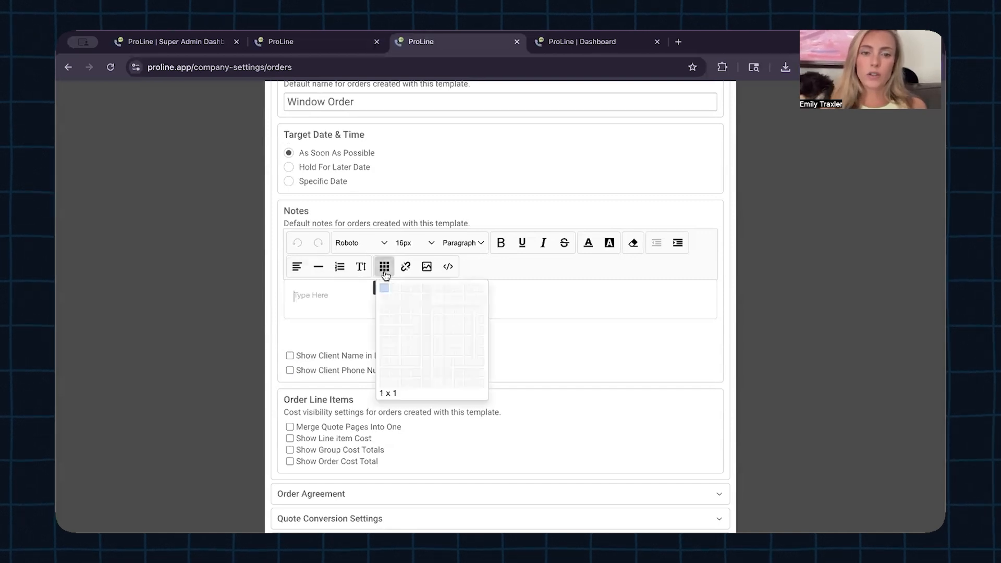
pyautogui.click(398, 303)
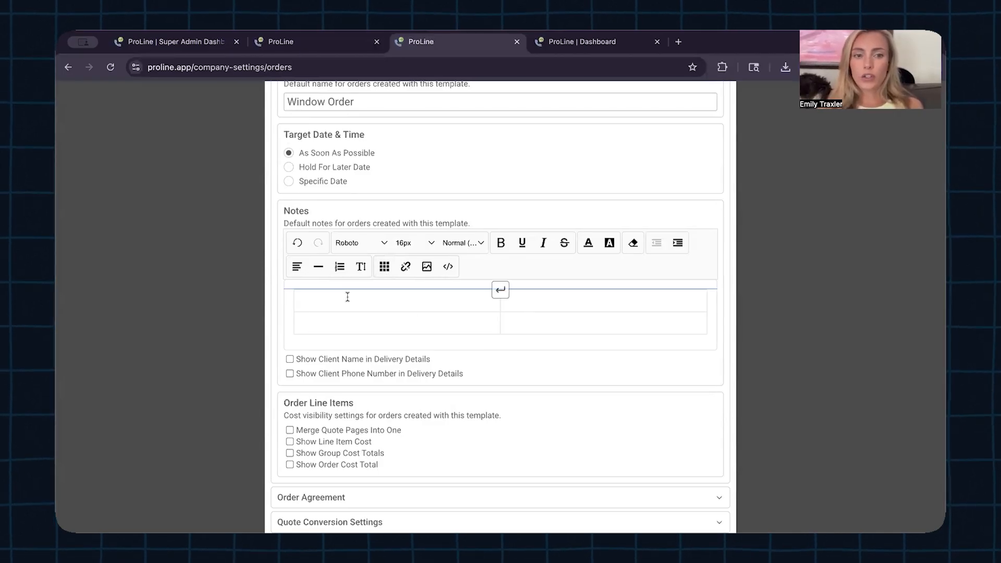
pyautogui.click(501, 242)
pyautogui.click(451, 294)
pyautogui.write('Item')
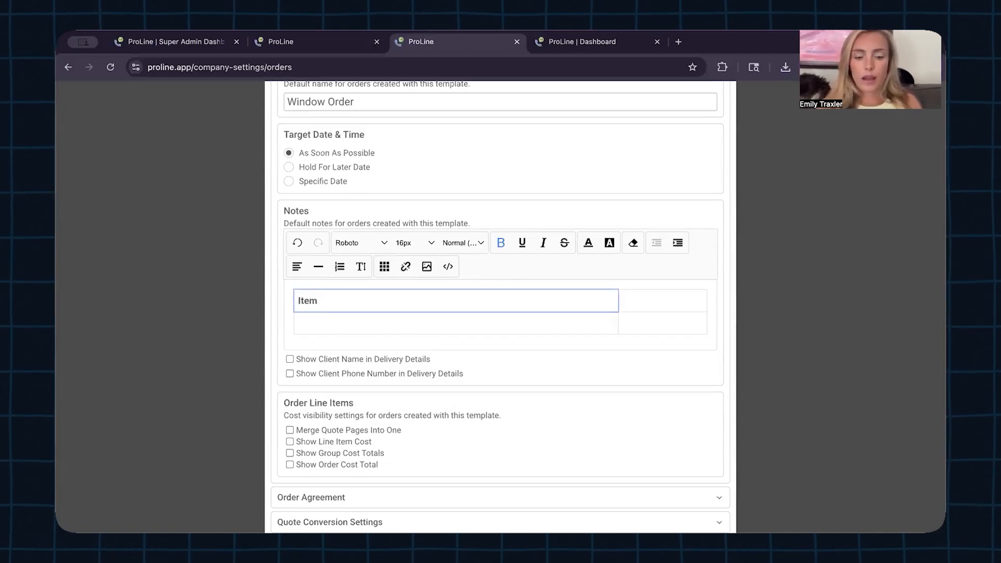
pyautogui.write(' Expansion')
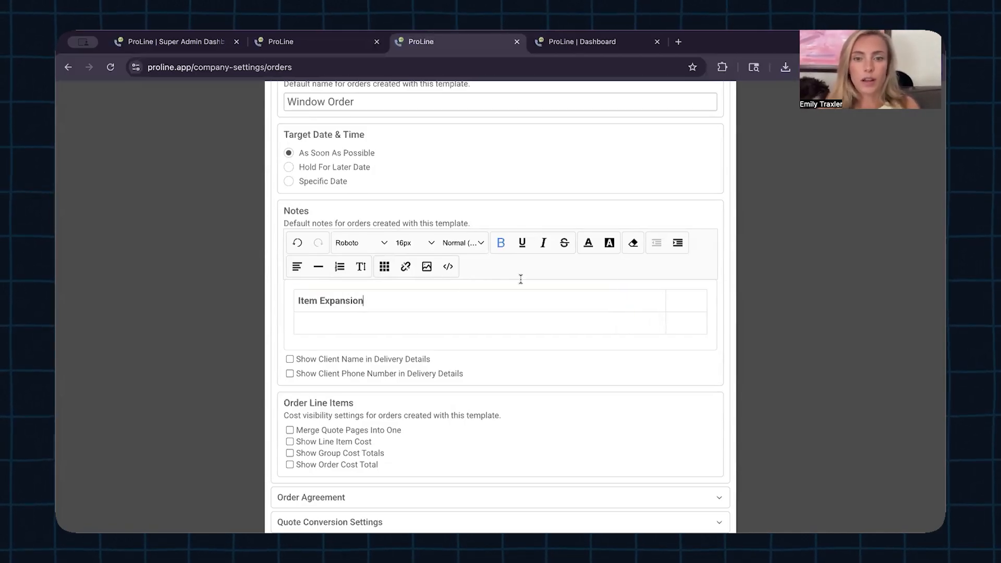
pyautogui.click(687, 300)
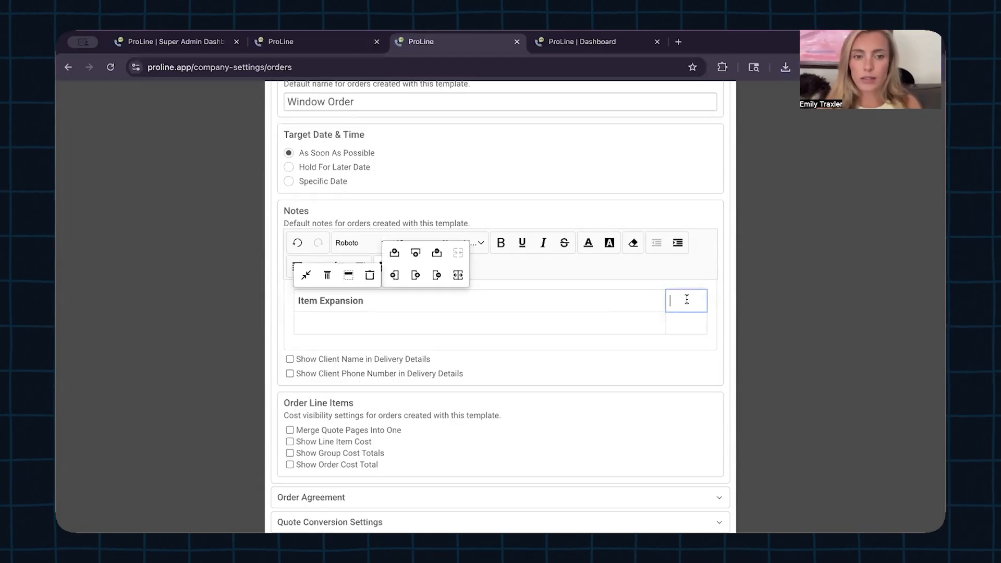
pyautogui.write('Pric')
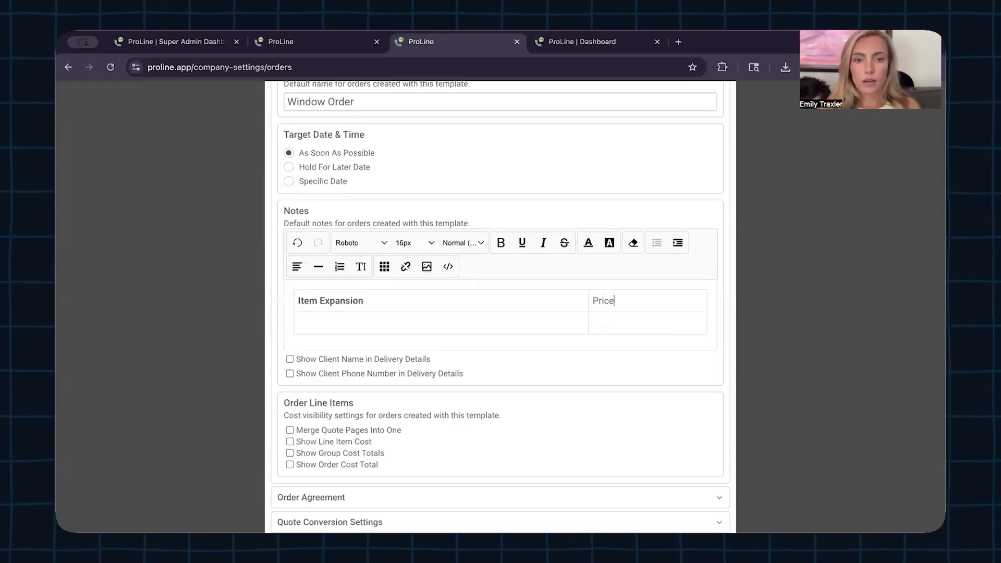
pyautogui.write('e')
pyautogui.doubleClick(597, 300)
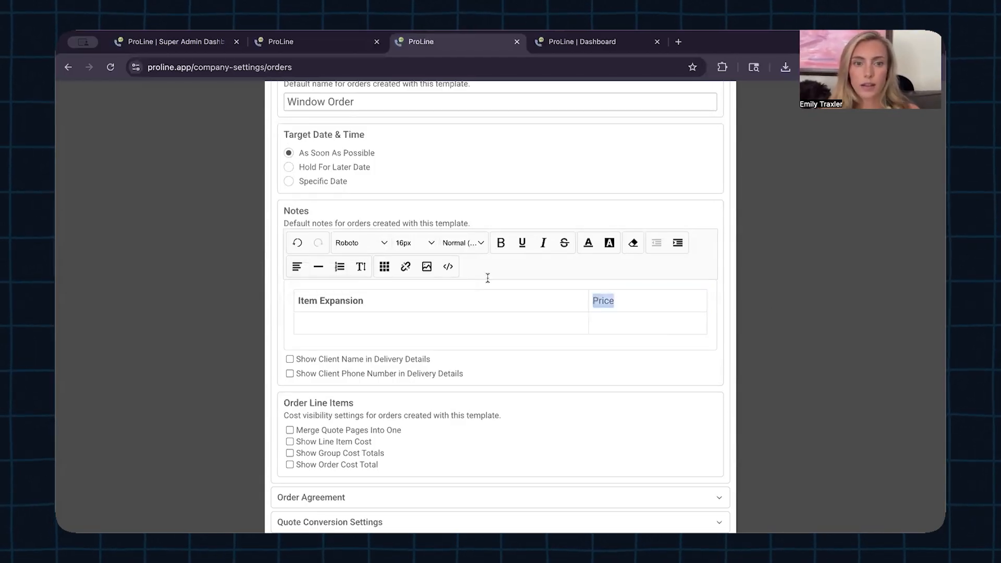
pyautogui.click(500, 243)
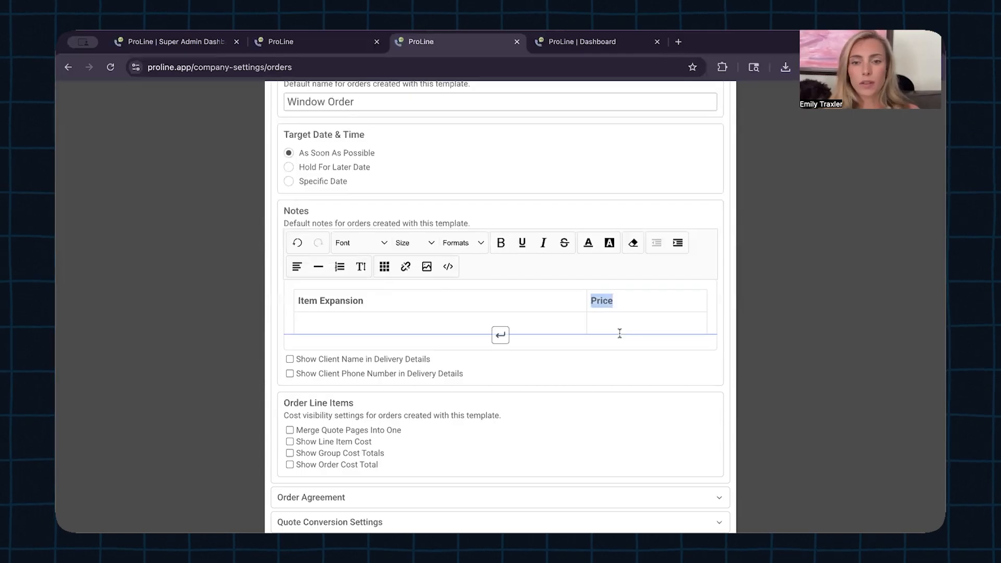
pyautogui.click(713, 311)
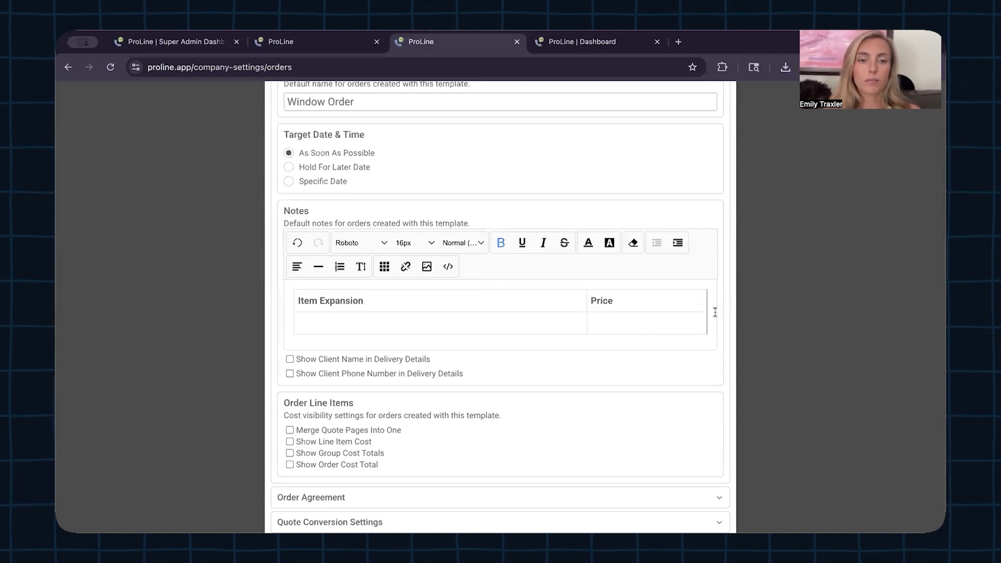
pyautogui.scroll(-3, 715, 312)
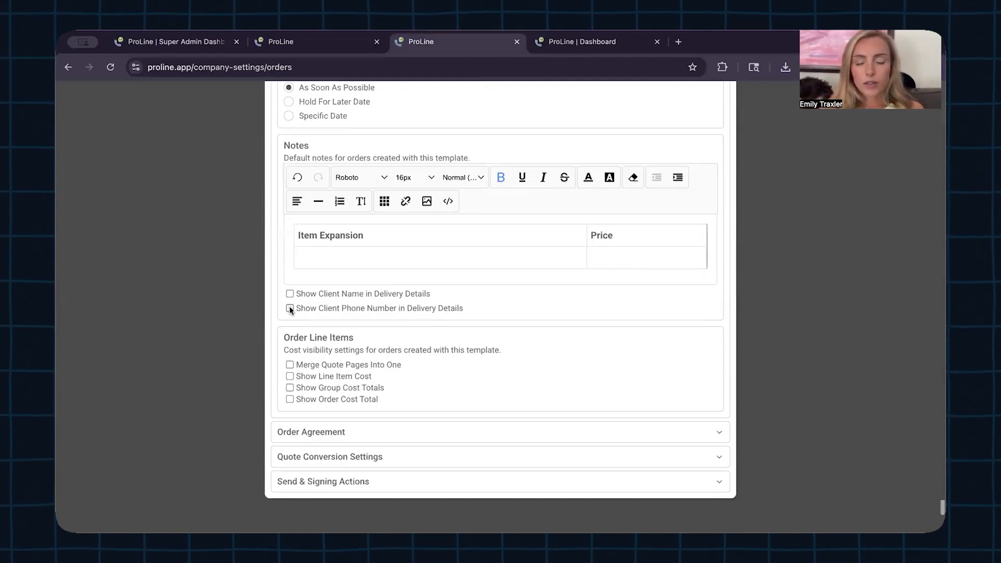
# Step: Turn on Show Line Item Cost and Show Order Cost Total under Order Line Items
pyautogui.scroll(4, 290, 309)
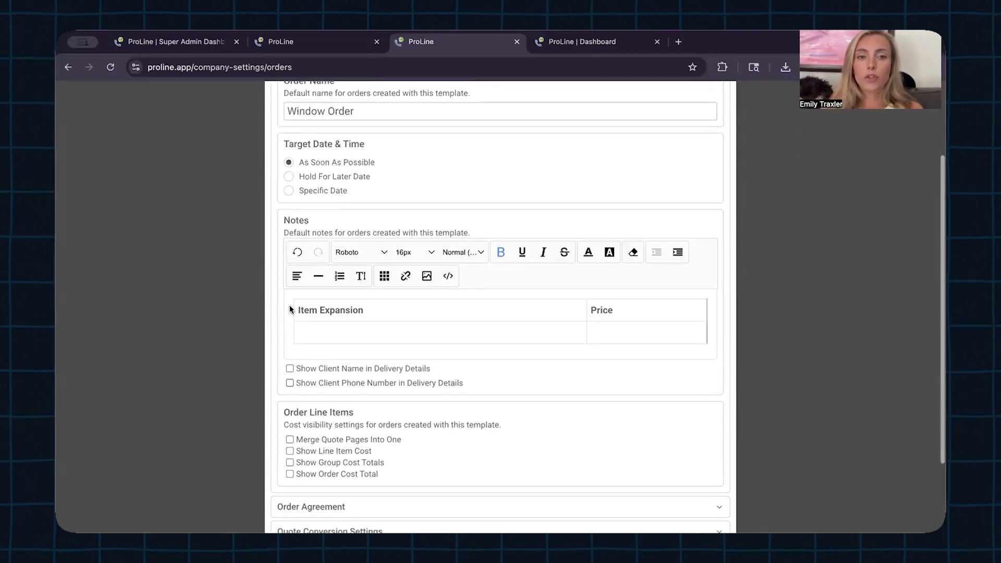
pyautogui.scroll(2, 291, 310)
pyautogui.scroll(-2, 293, 311)
pyautogui.scroll(-3, 292, 310)
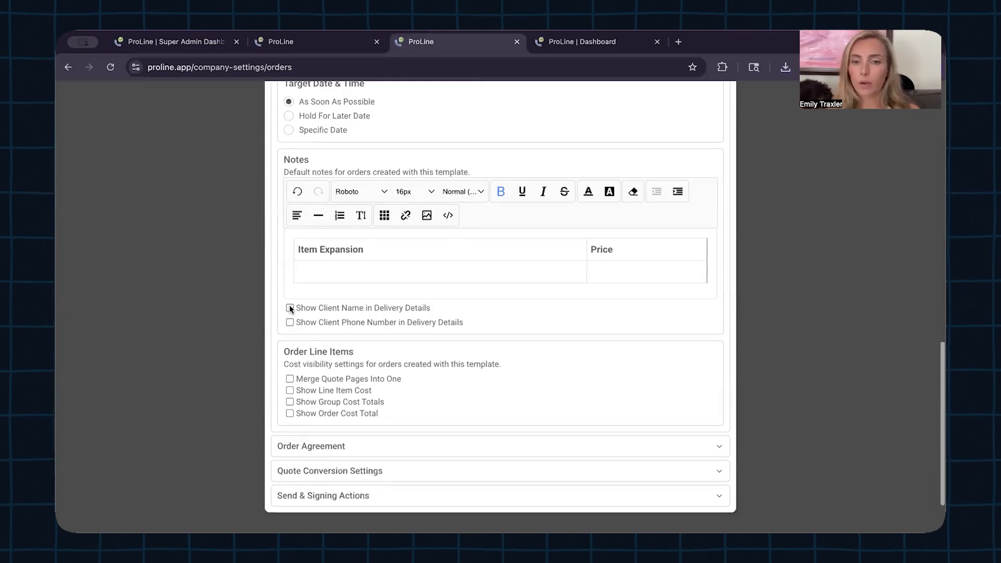
pyautogui.scroll(-1, 291, 309)
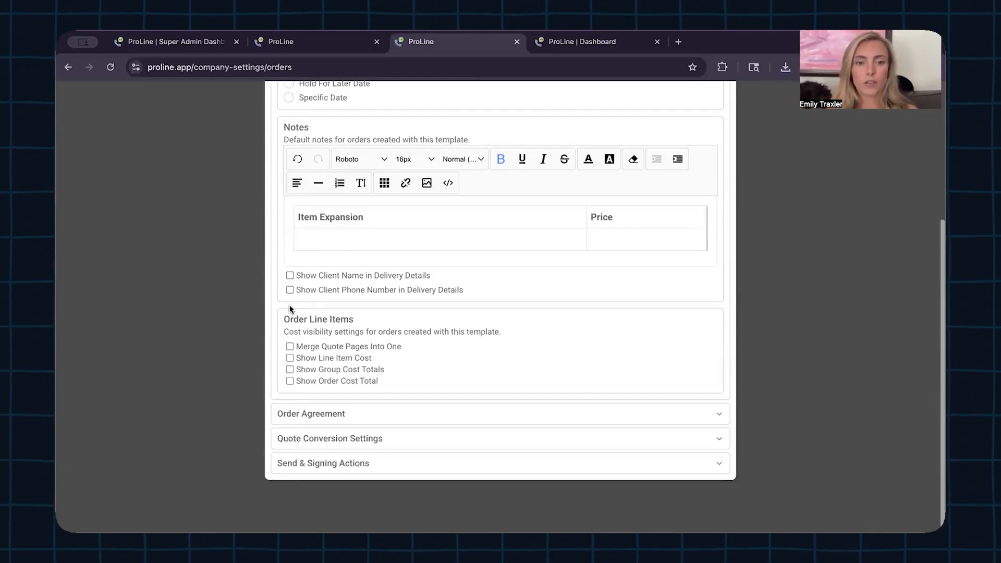
pyautogui.click(289, 357)
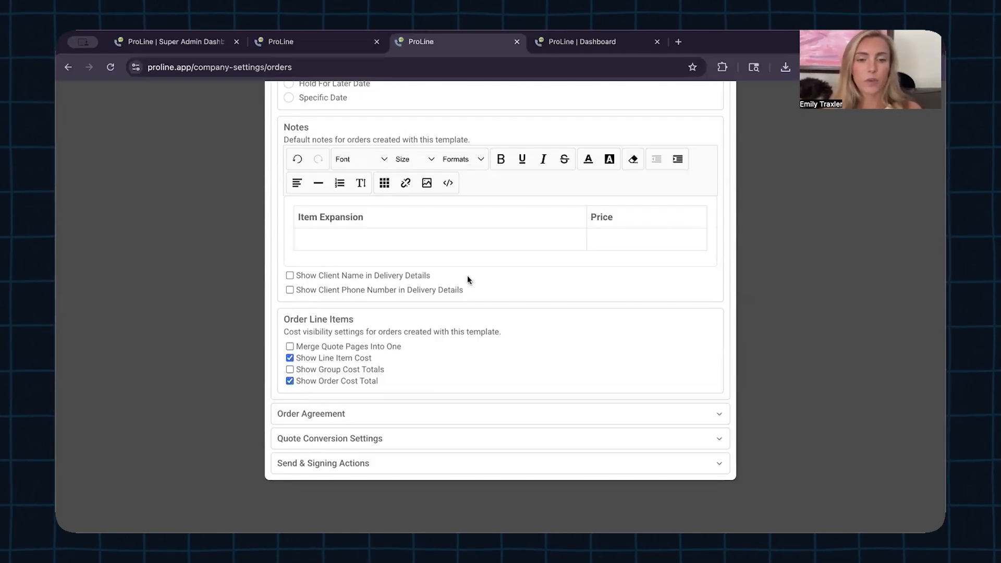
pyautogui.scroll(-1, 468, 280)
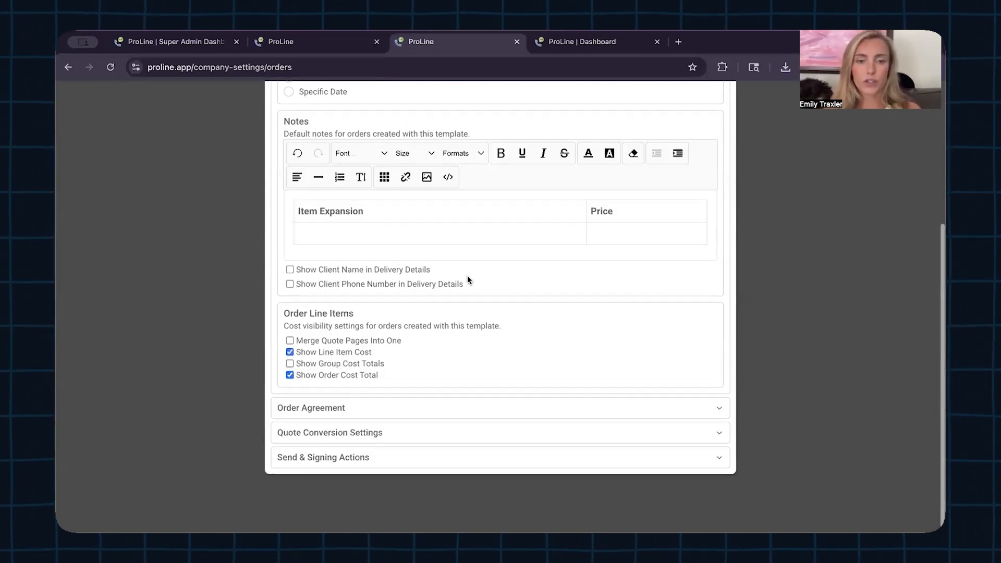
# Step: Add Gutter Labor to the Line Item Inclusion categories and save the Windows template
pyautogui.click(473, 410)
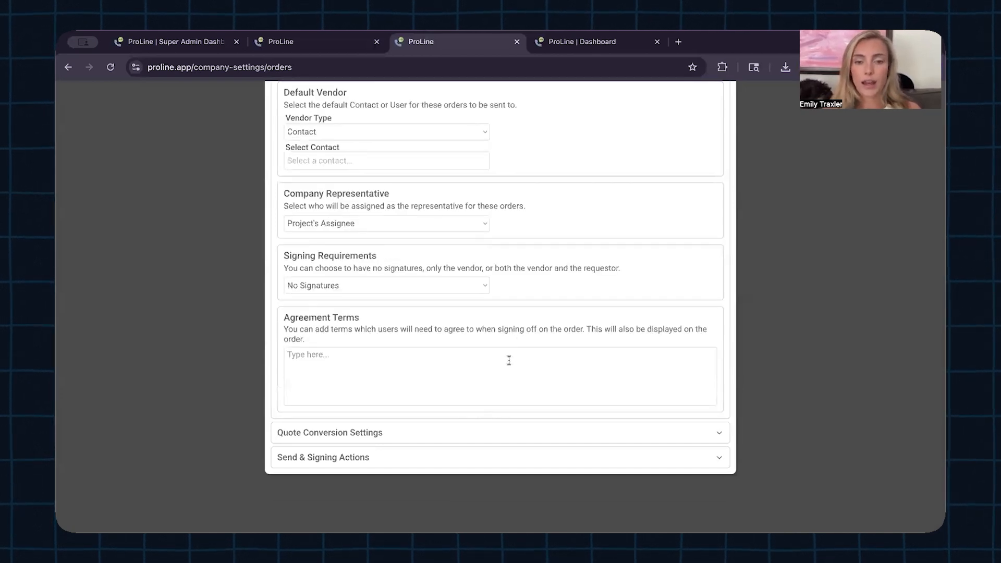
pyautogui.click(514, 433)
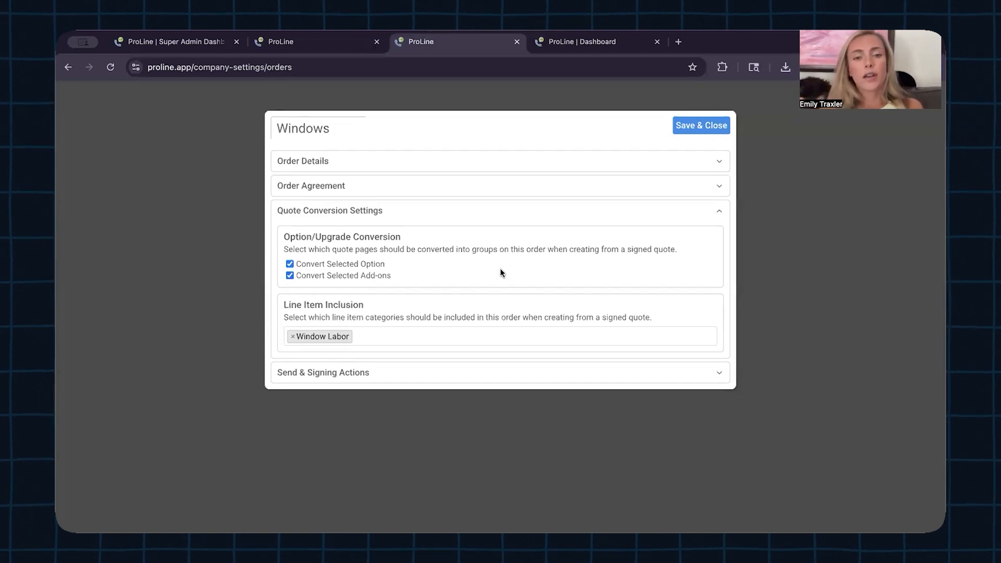
pyautogui.click(396, 336)
pyautogui.write('gutter')
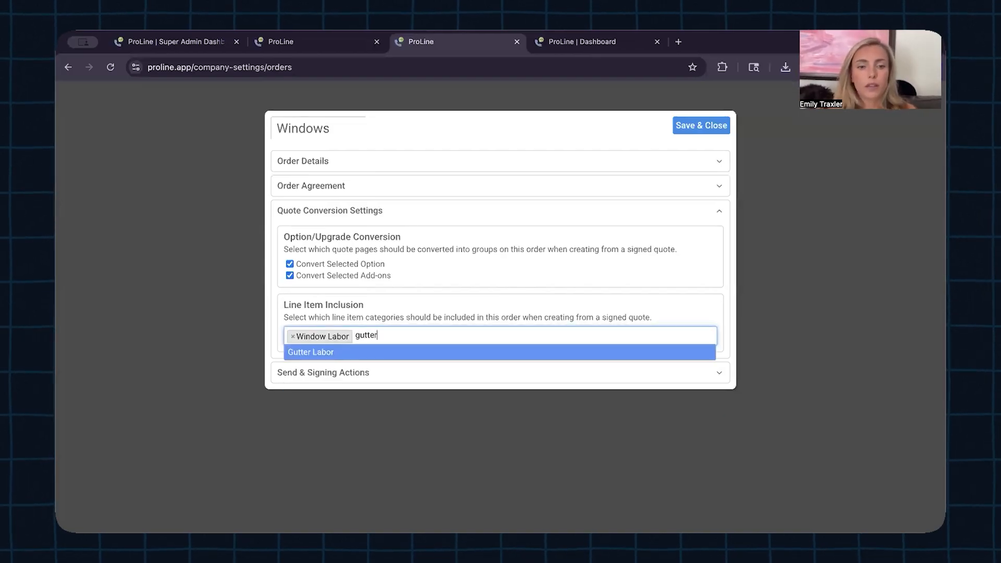
pyautogui.click(389, 351)
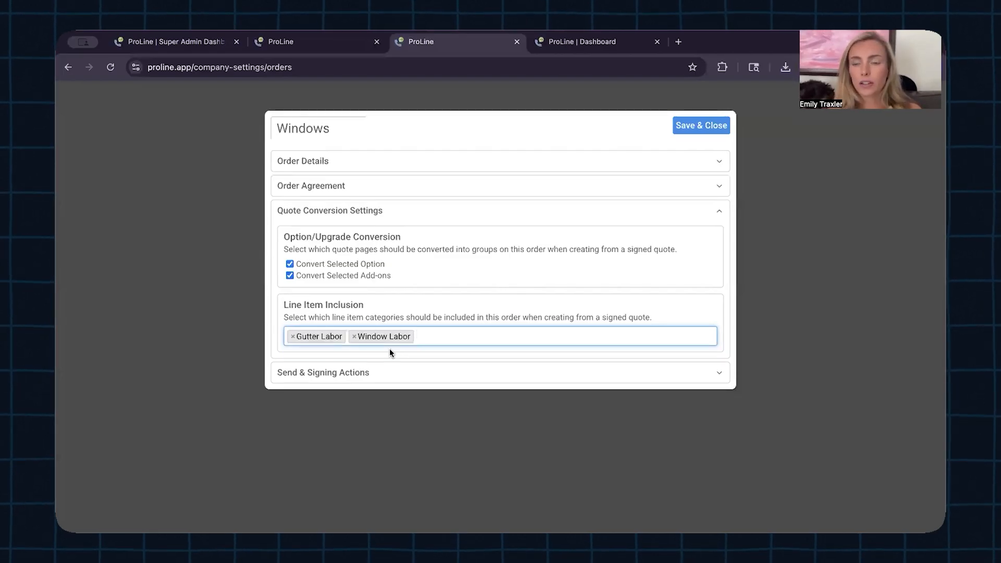
pyautogui.click(699, 134)
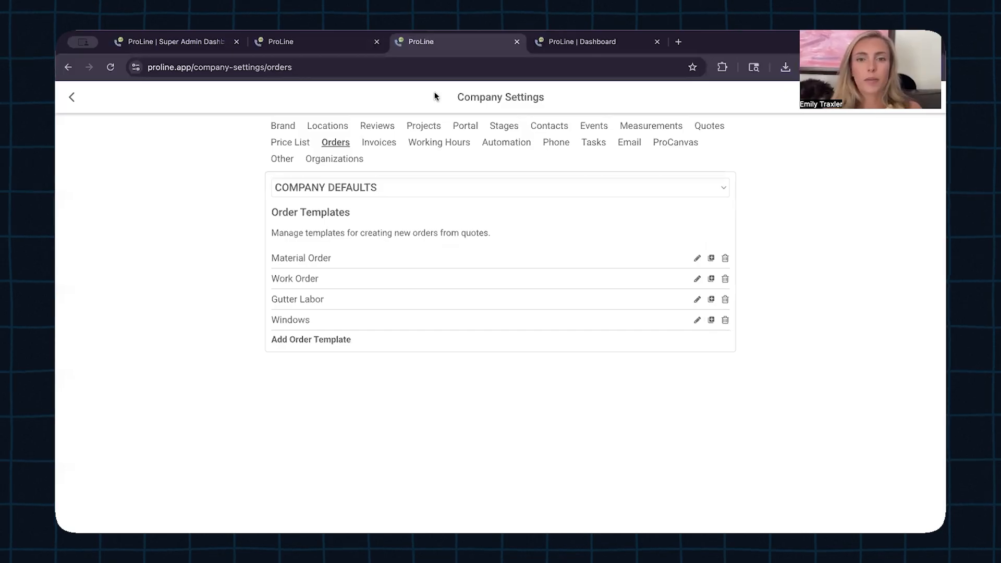
# Step: Go back to the Dashboard and open the client's project details on the Quotes tab
pyautogui.click(574, 43)
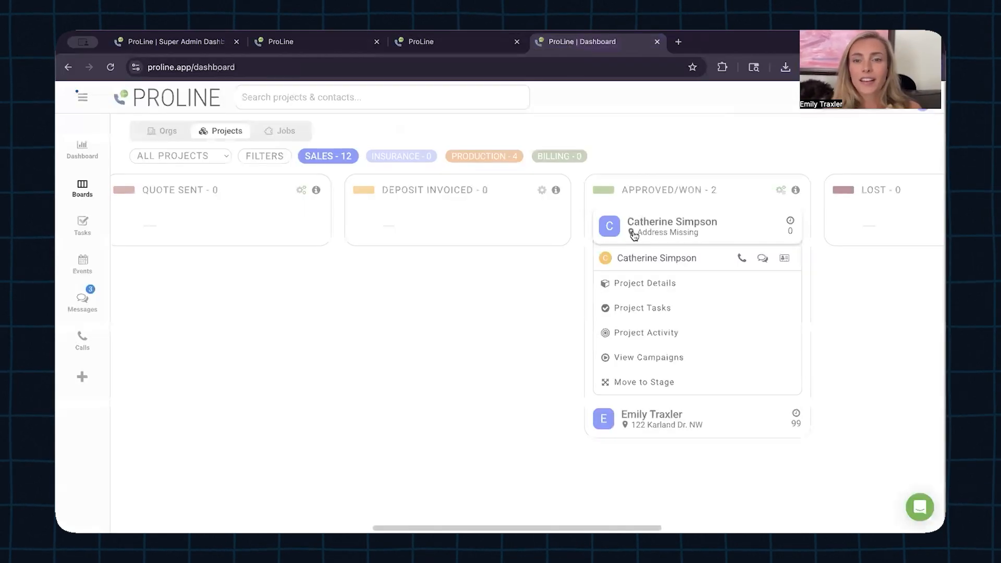
pyautogui.click(661, 286)
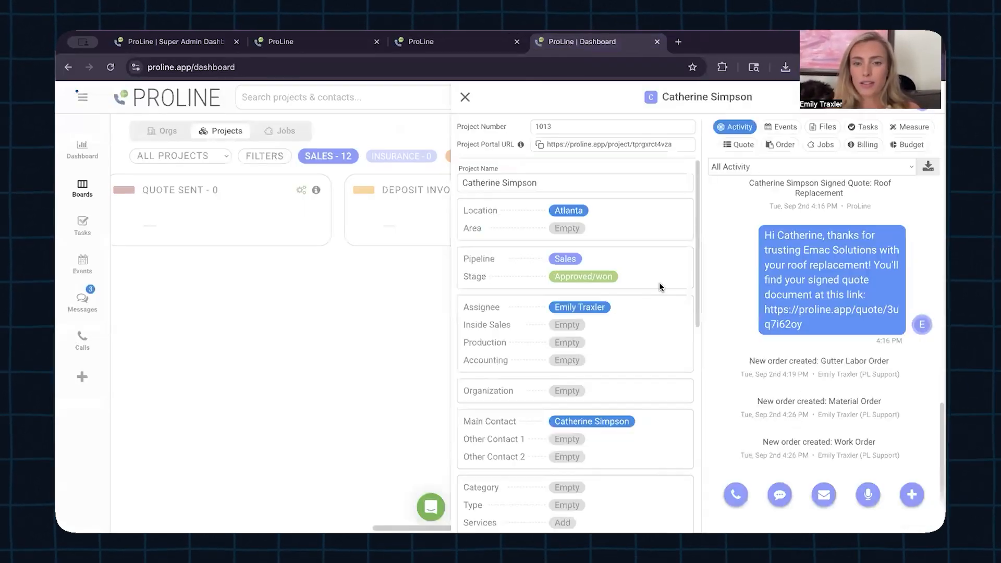
pyautogui.click(743, 148)
# Step: Create a new quote using the Roof Replacement - Detailed Pricing (One Option) template
pyautogui.click(831, 295)
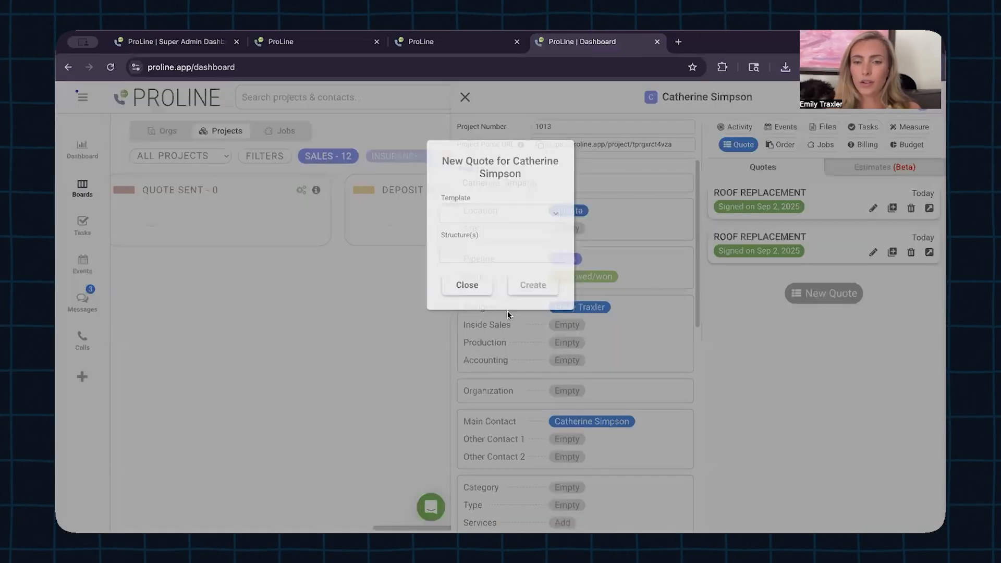
pyautogui.click(490, 214)
pyautogui.click(497, 233)
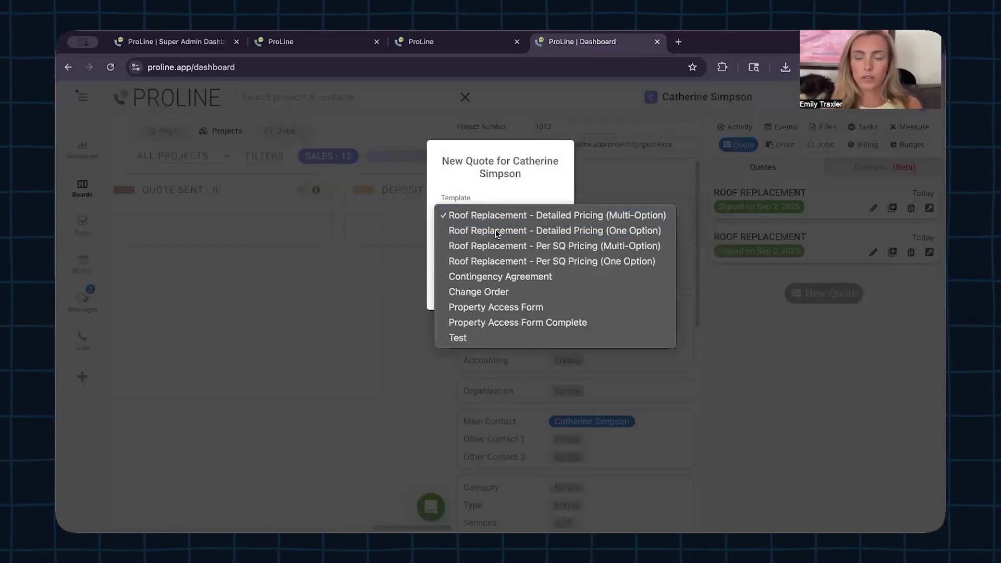
pyautogui.click(512, 217)
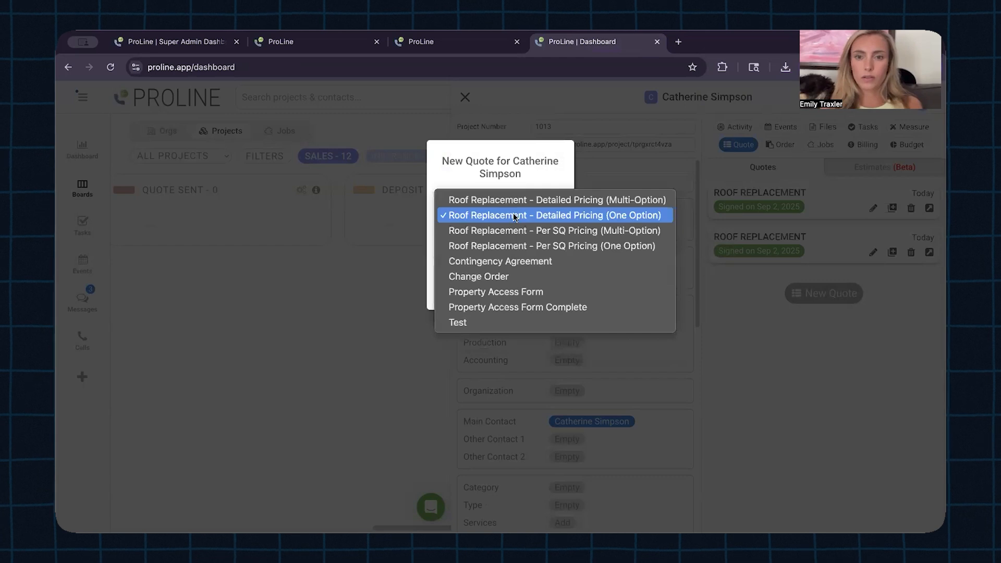
pyautogui.click(518, 217)
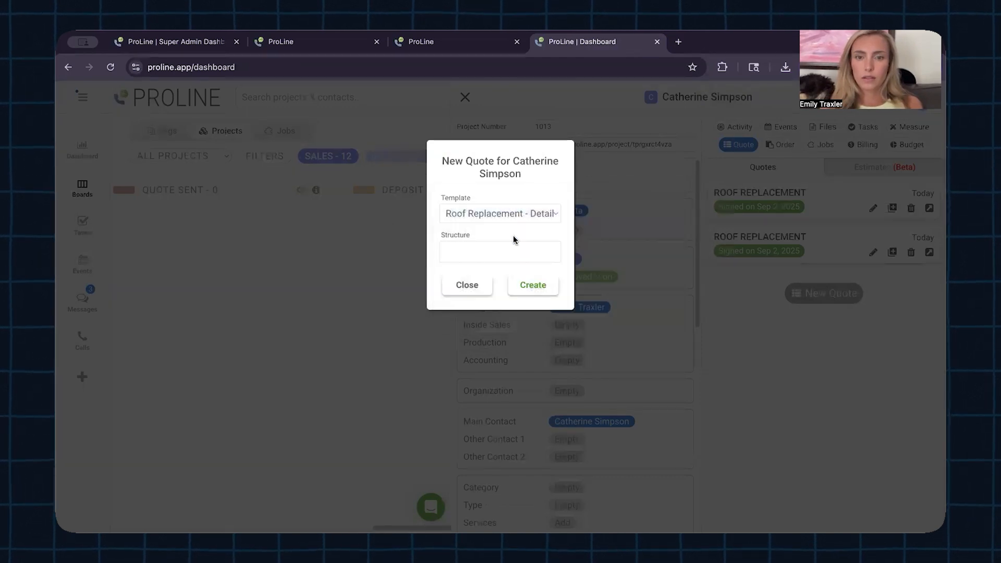
pyautogui.click(527, 283)
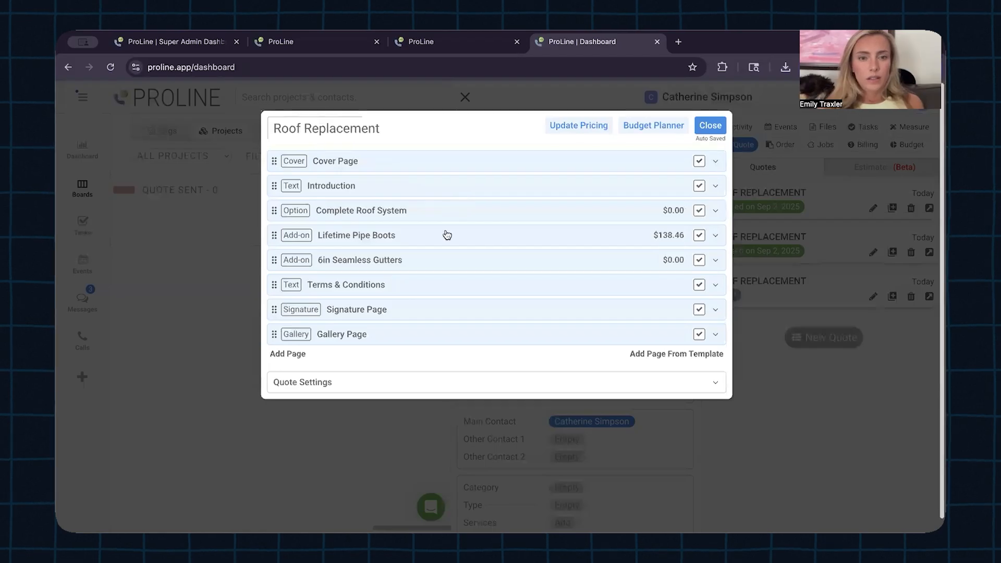
# Step: Set the 6in Seamless Gutters add-on quantity to 40
pyautogui.click(543, 267)
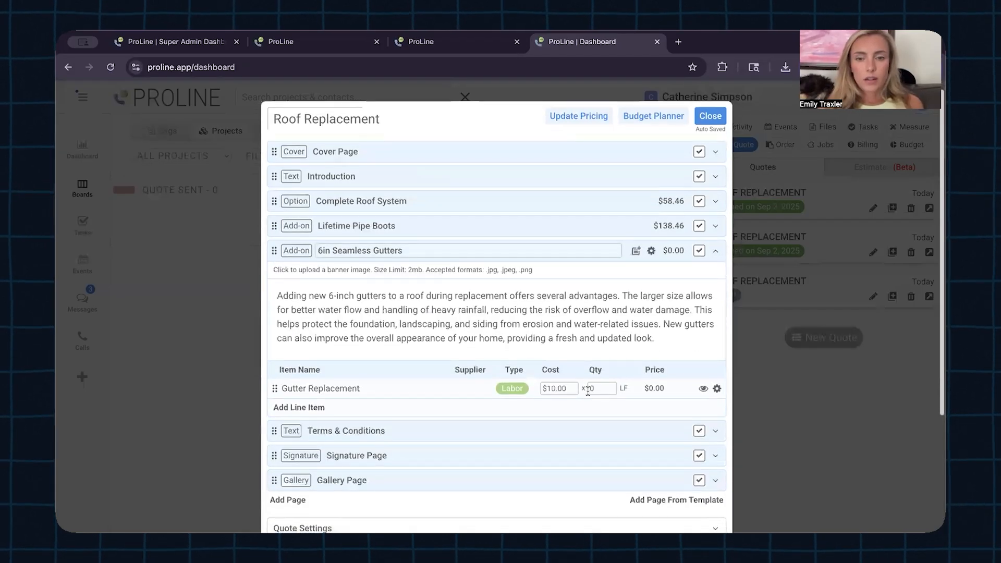
pyautogui.write('40')
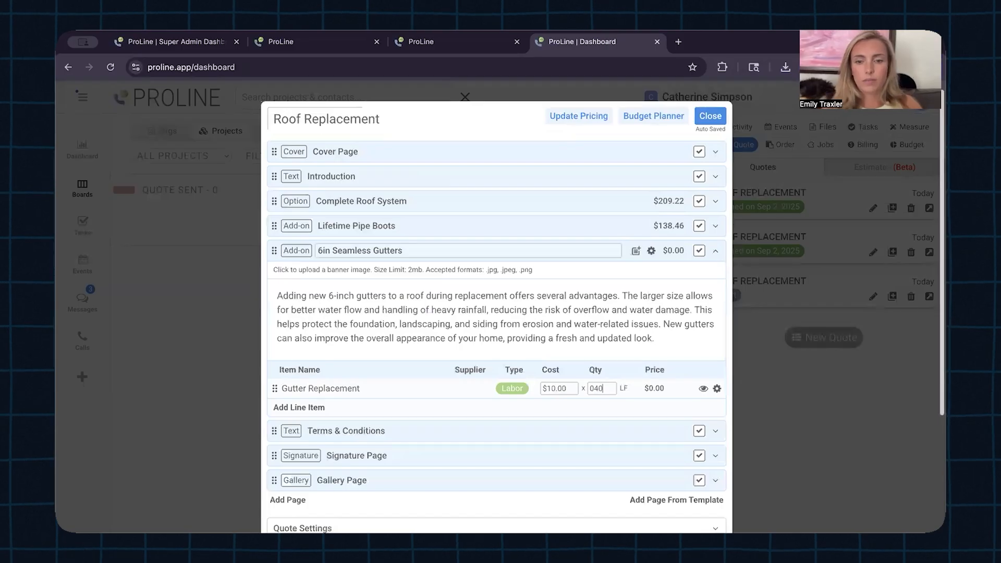
pyautogui.click(640, 351)
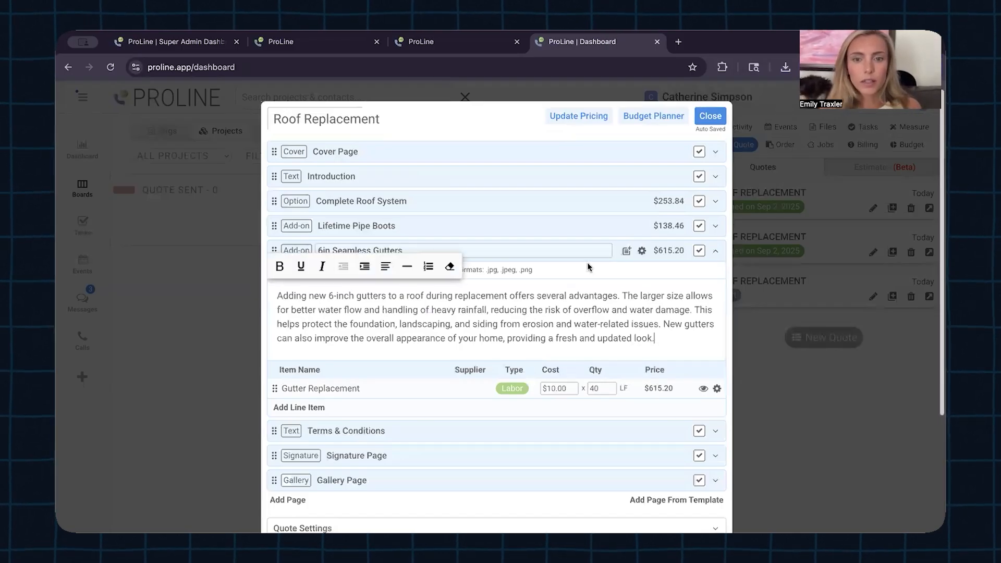
pyautogui.click(718, 250)
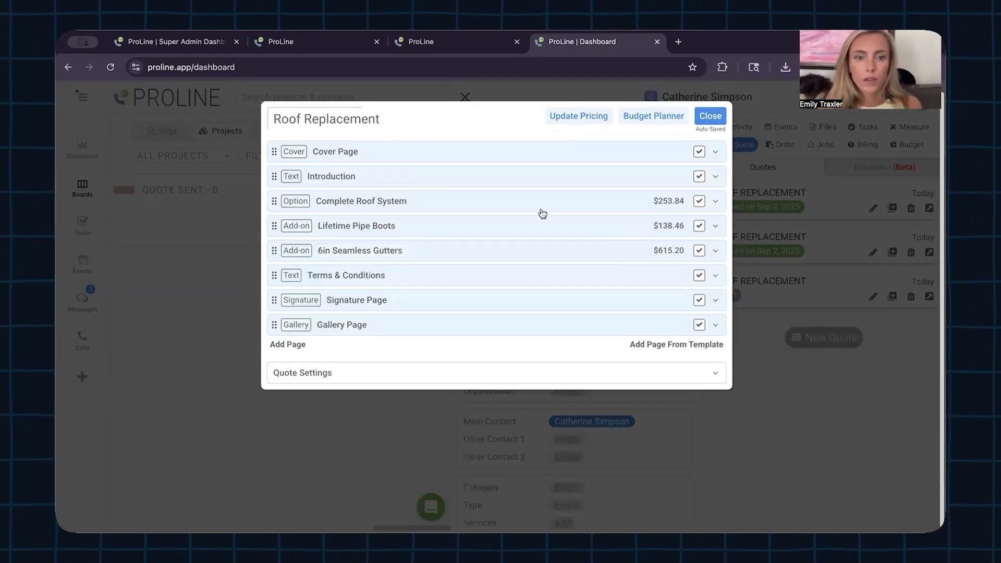
# Step: Add a WINDOWS line item with quantity 5 to the Complete Roof System option
pyautogui.click(472, 202)
pyautogui.scroll(-5, 455, 329)
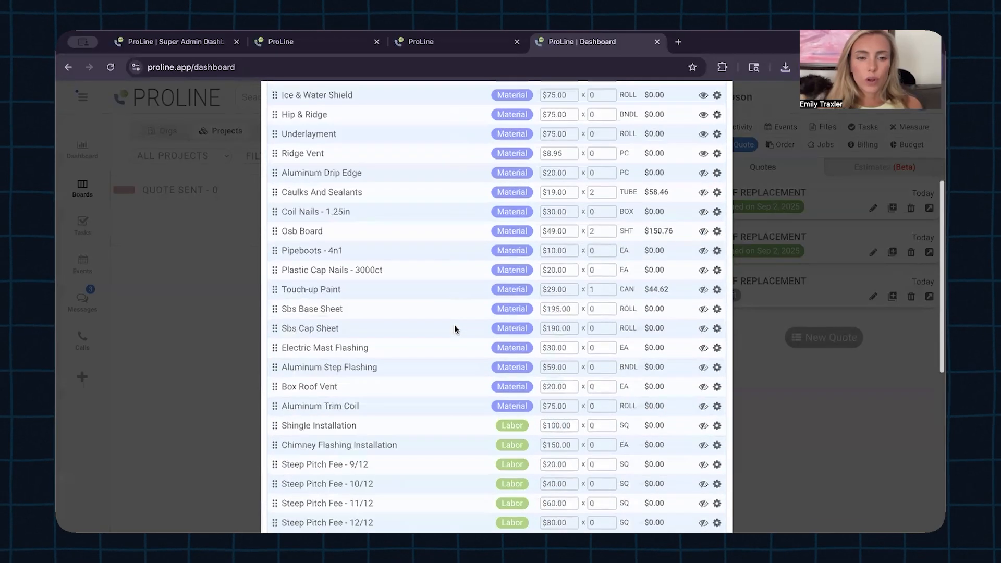
pyautogui.scroll(-3, 454, 325)
pyautogui.click(303, 286)
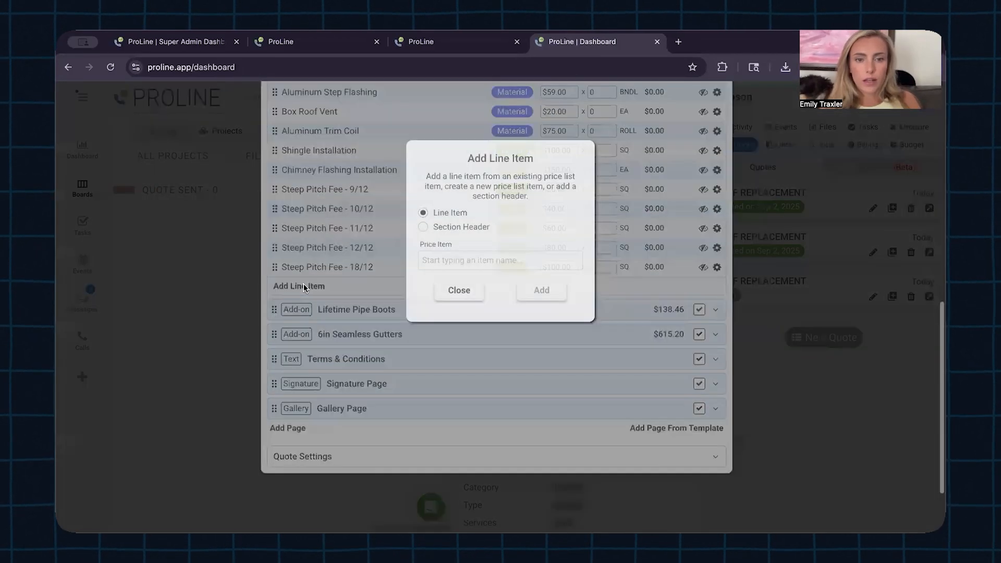
pyautogui.click(436, 261)
pyautogui.write('window')
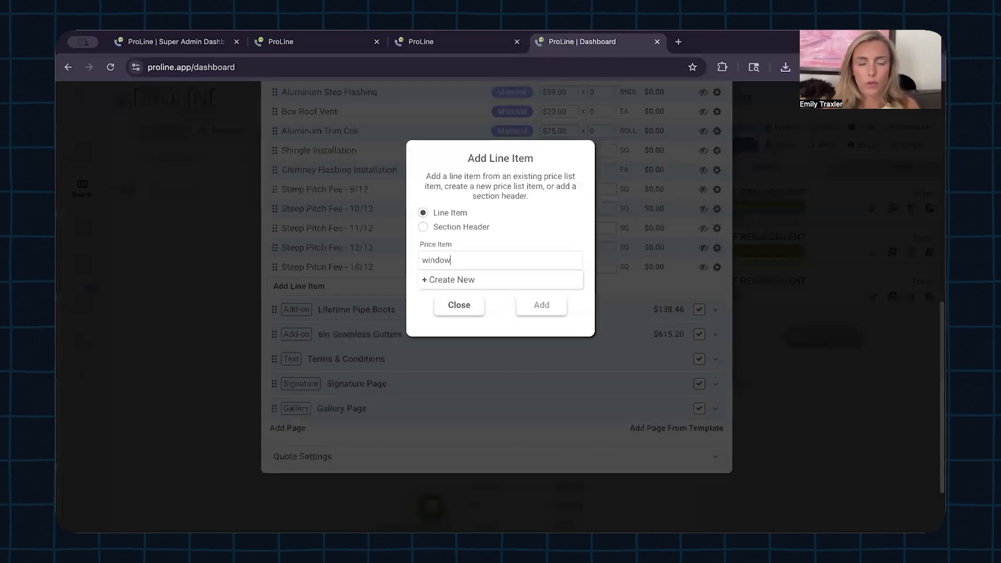
pyautogui.write('s')
pyautogui.click(472, 276)
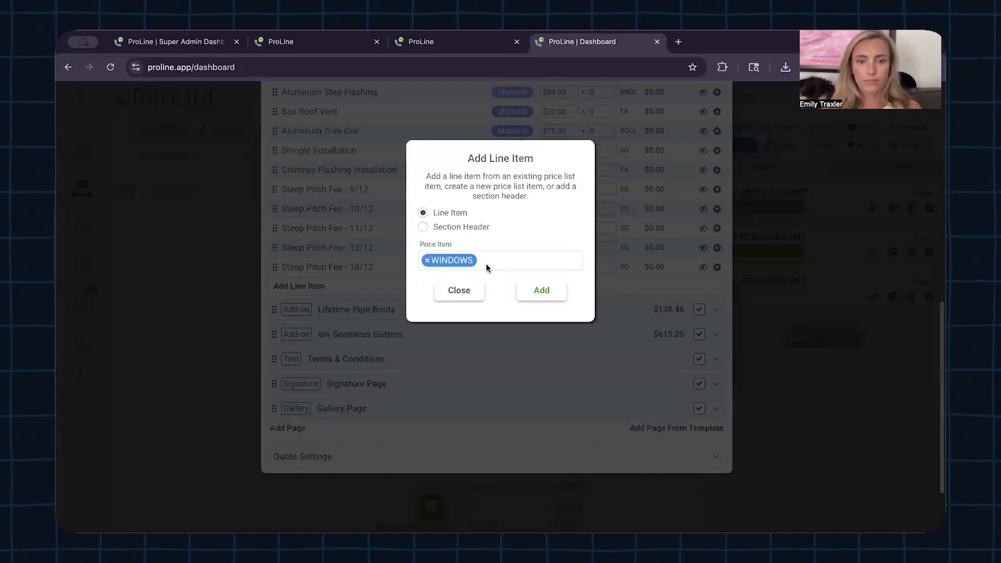
pyautogui.click(535, 290)
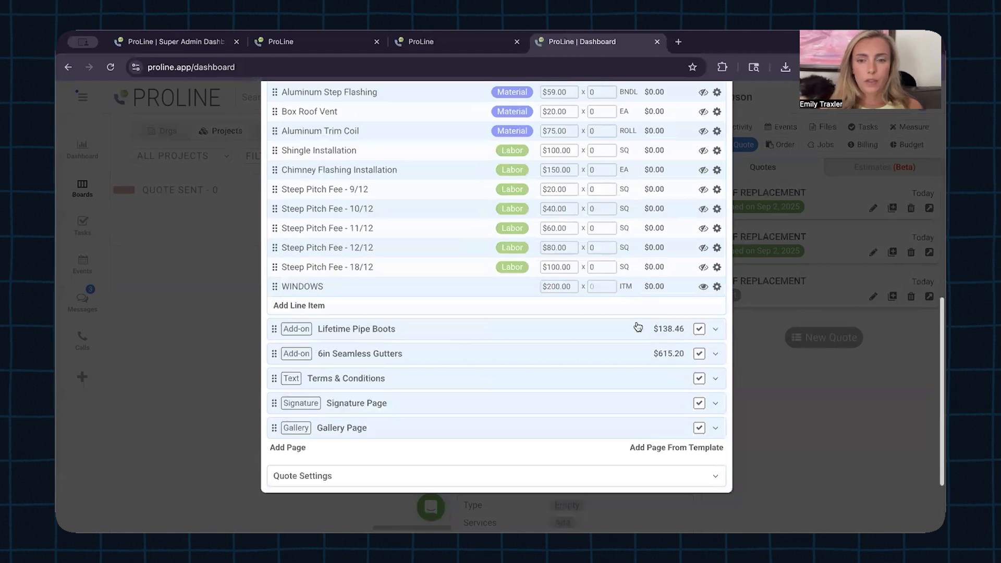
pyautogui.click(602, 286)
pyautogui.write('5')
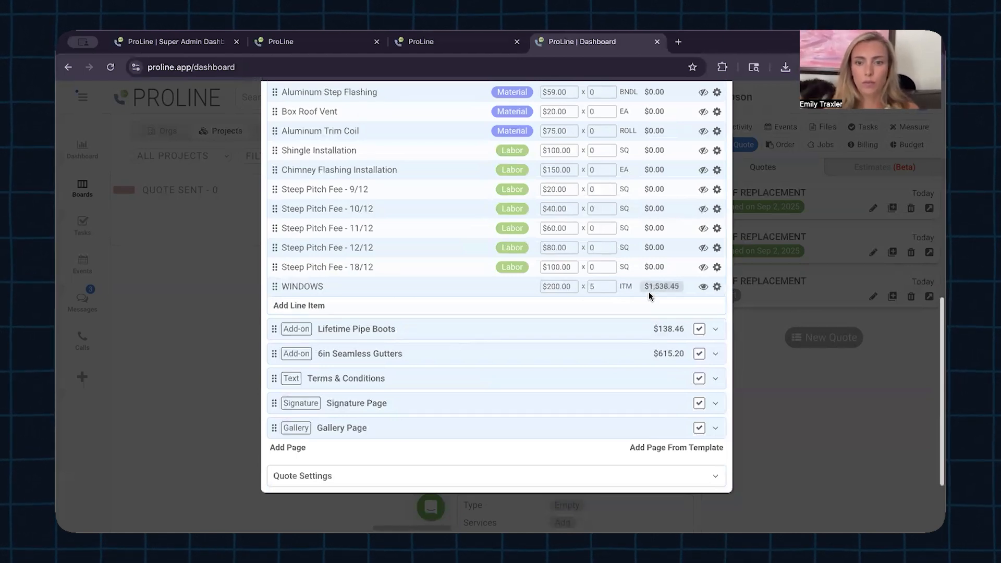
# Step: Close the quote editor, leaving the quote as a Draft
pyautogui.scroll(1, 588, 350)
pyautogui.scroll(4, 586, 345)
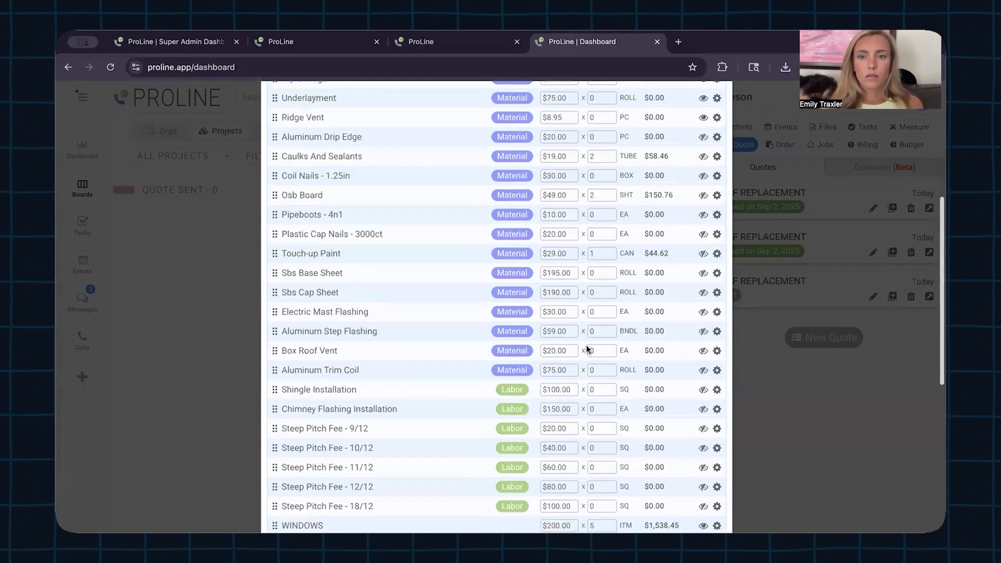
pyautogui.scroll(5, 588, 349)
pyautogui.click(705, 125)
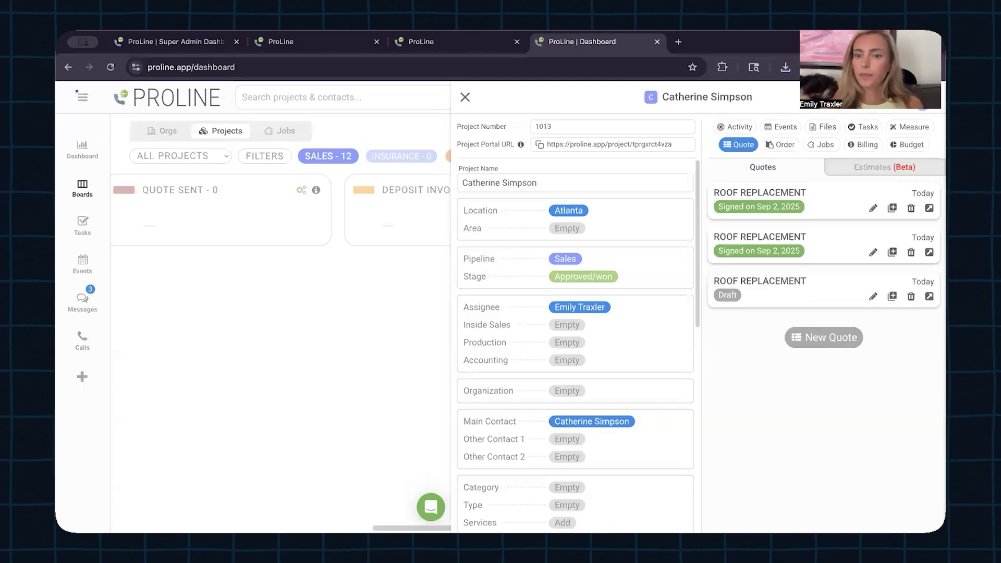
# Step: Sign the draft Roof Replacement quote with a hand-drawn signature and agree to its terms
pyautogui.click(930, 296)
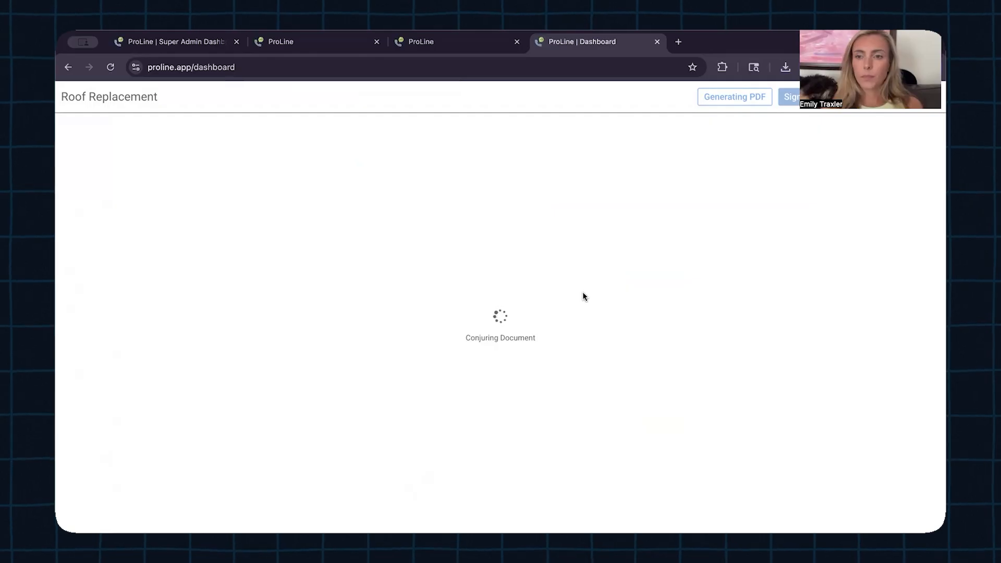
pyautogui.scroll(-10, 492, 295)
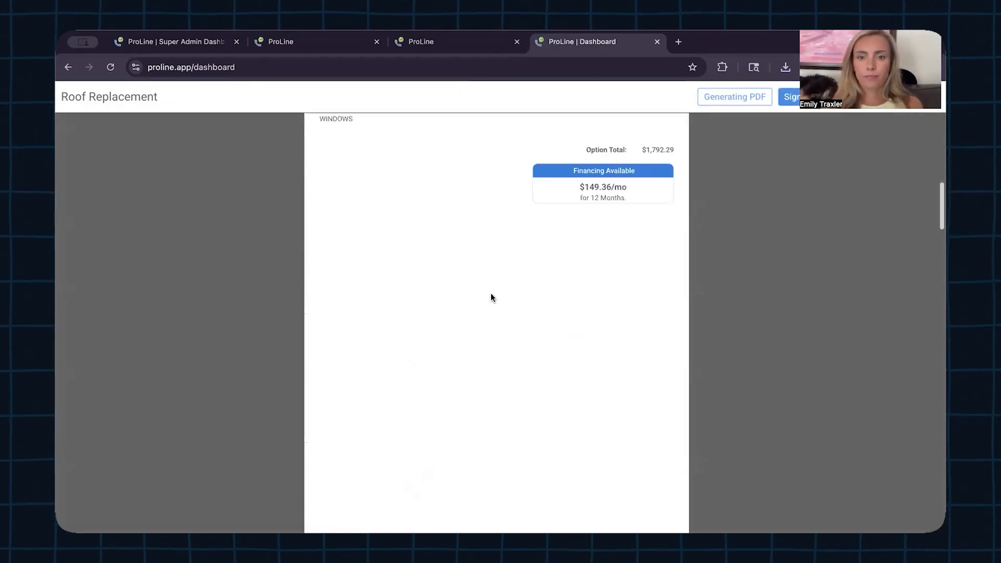
pyautogui.scroll(1, 493, 298)
pyautogui.click(811, 97)
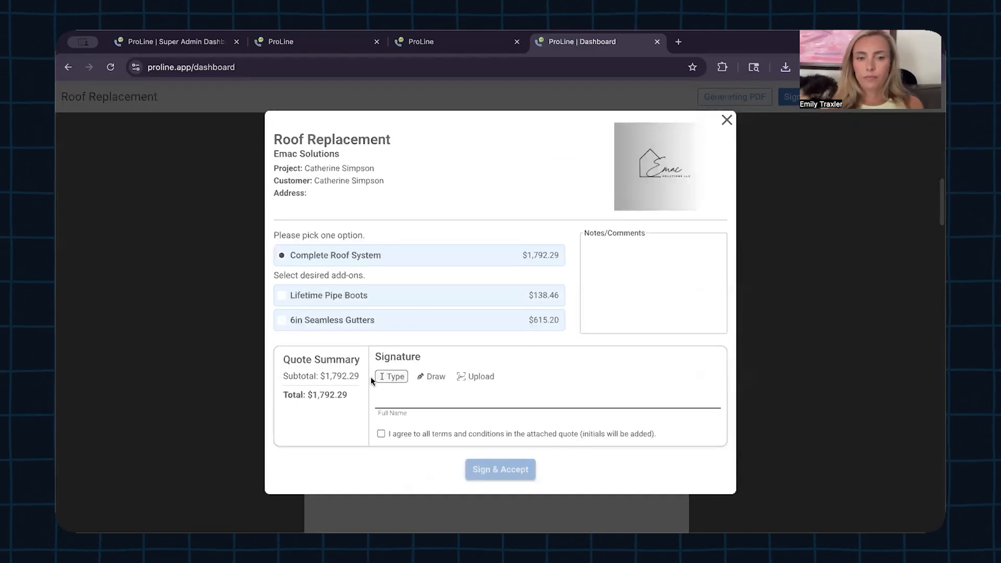
pyautogui.click(432, 377)
pyautogui.moveTo(420, 429); pyautogui.dragTo(515, 443)
pyautogui.click(447, 511)
pyautogui.click(694, 477)
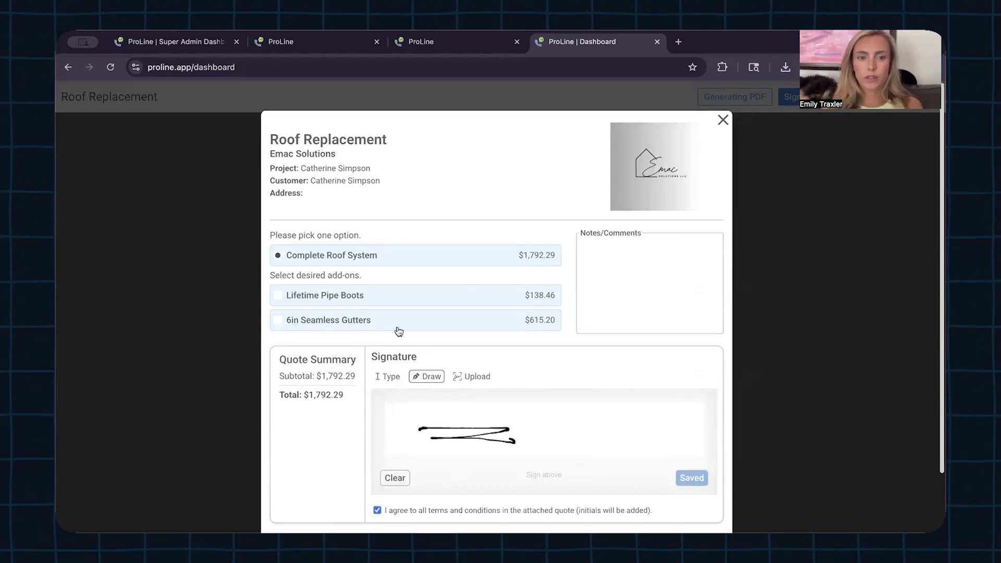
# Step: Include the 6in Seamless Gutters add-on, then Sign & Accept the quote
pyautogui.click(280, 325)
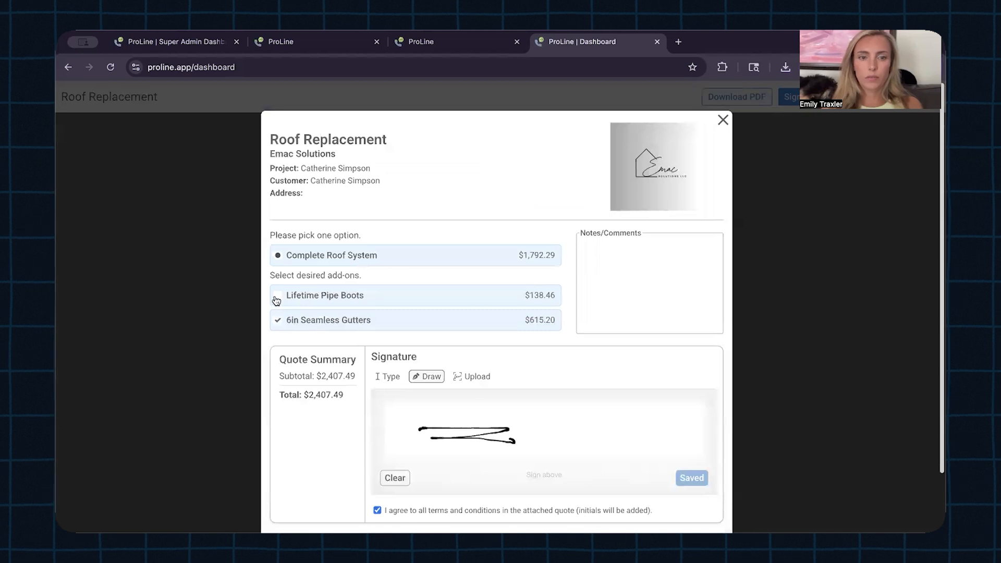
pyautogui.scroll(-2, 603, 433)
pyautogui.click(496, 488)
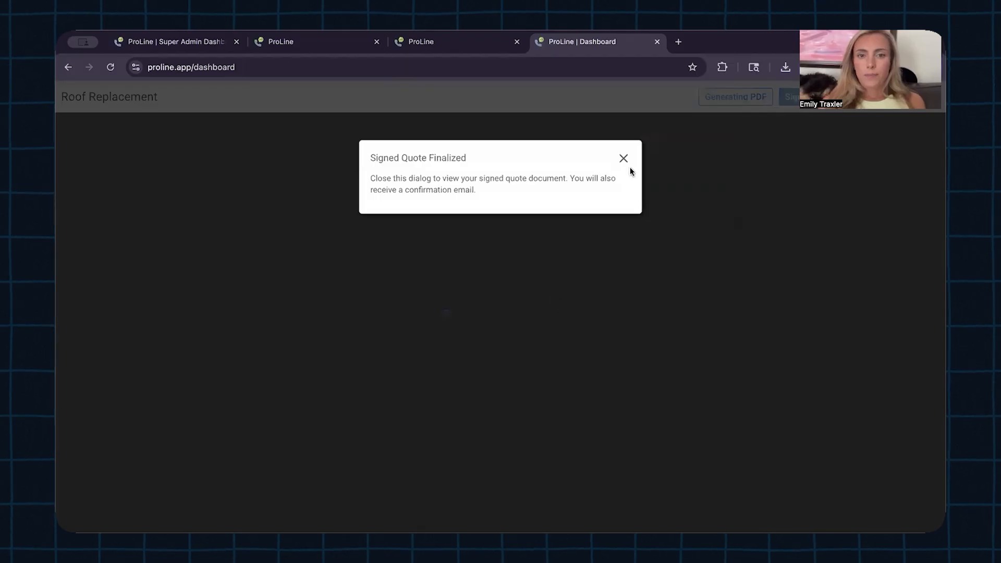
pyautogui.click(625, 159)
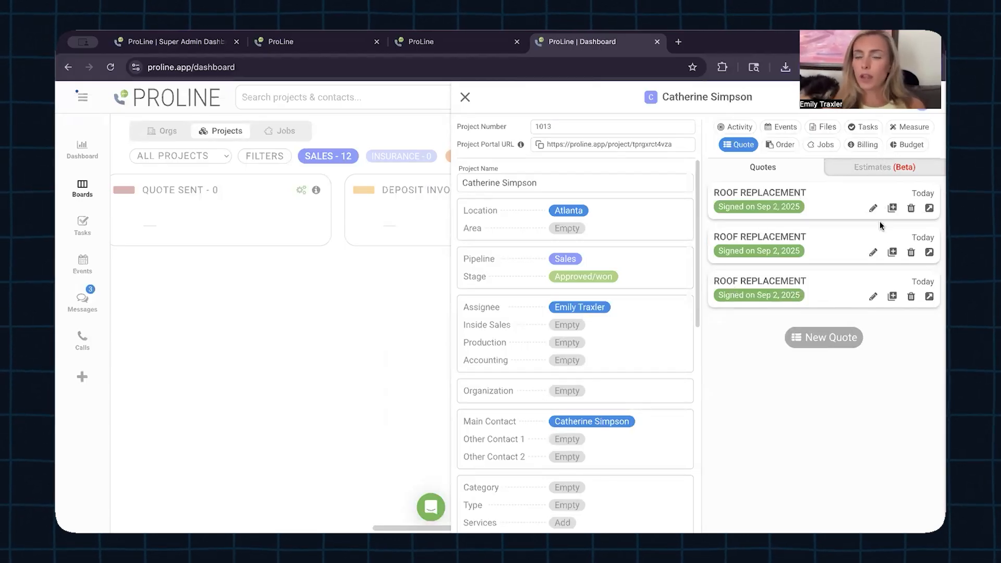
# Step: Create an order from the third signed Roof Replacement quote with the Windows template
pyautogui.click(784, 146)
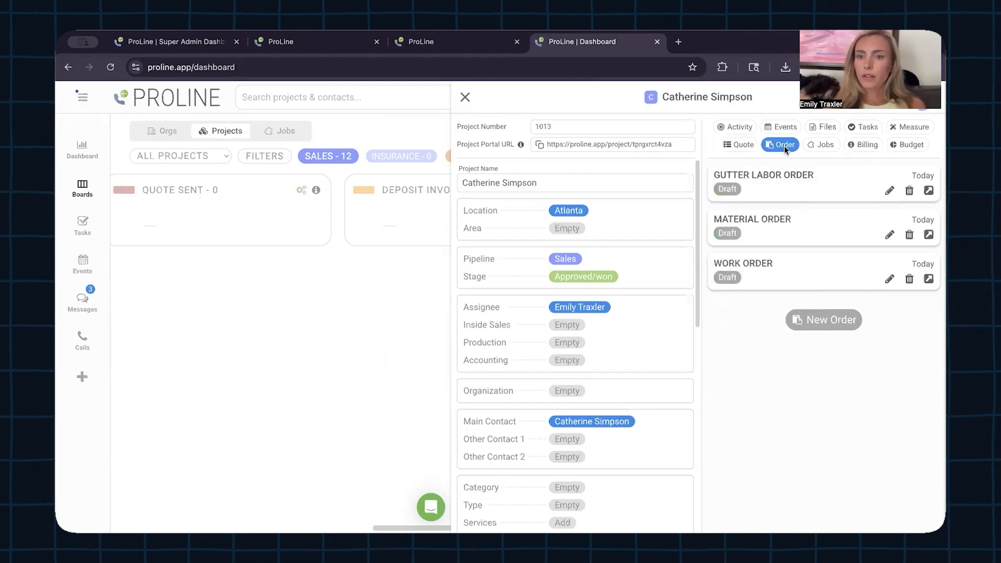
pyautogui.click(828, 327)
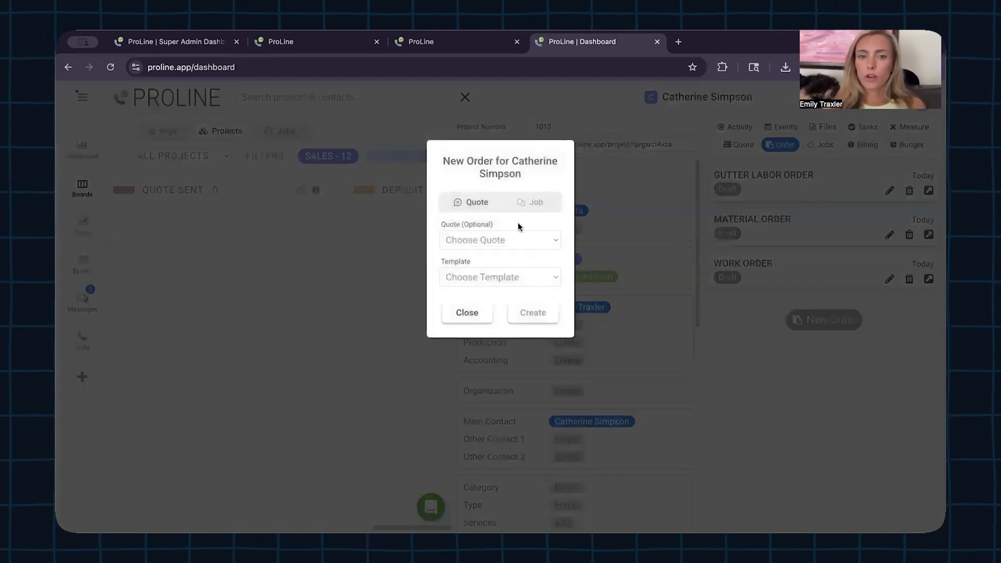
pyautogui.click(527, 240)
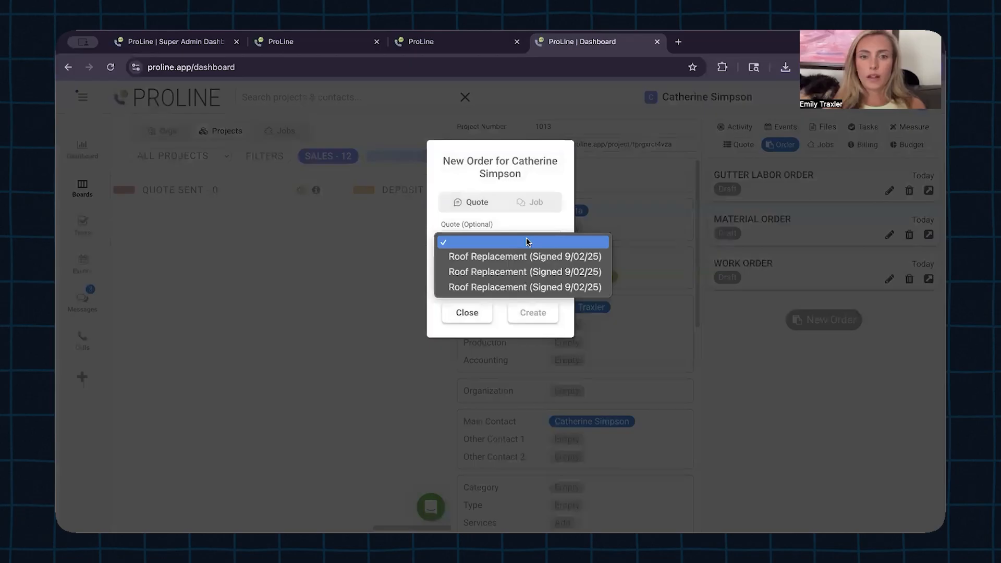
pyautogui.click(516, 287)
pyautogui.click(493, 277)
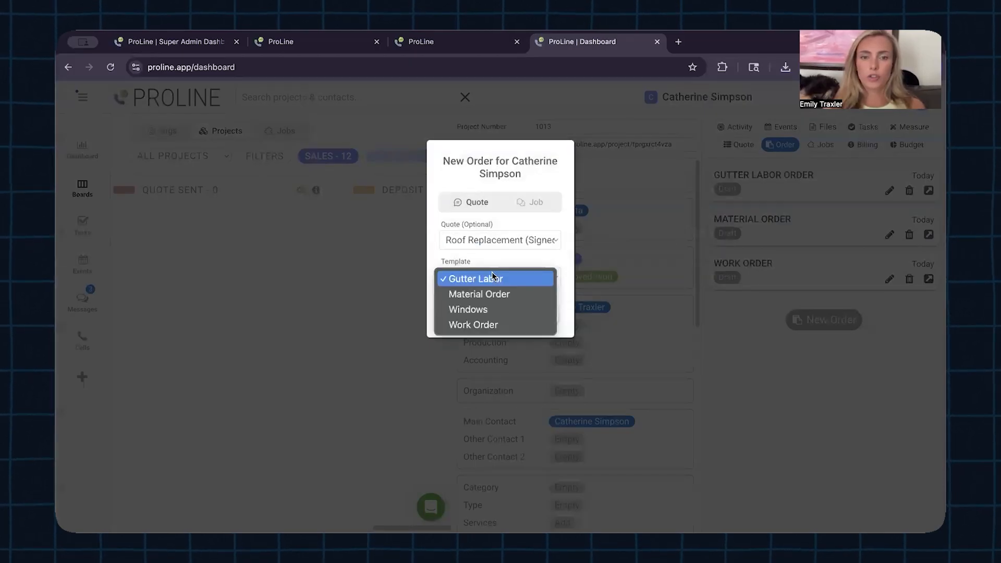
pyautogui.click(506, 310)
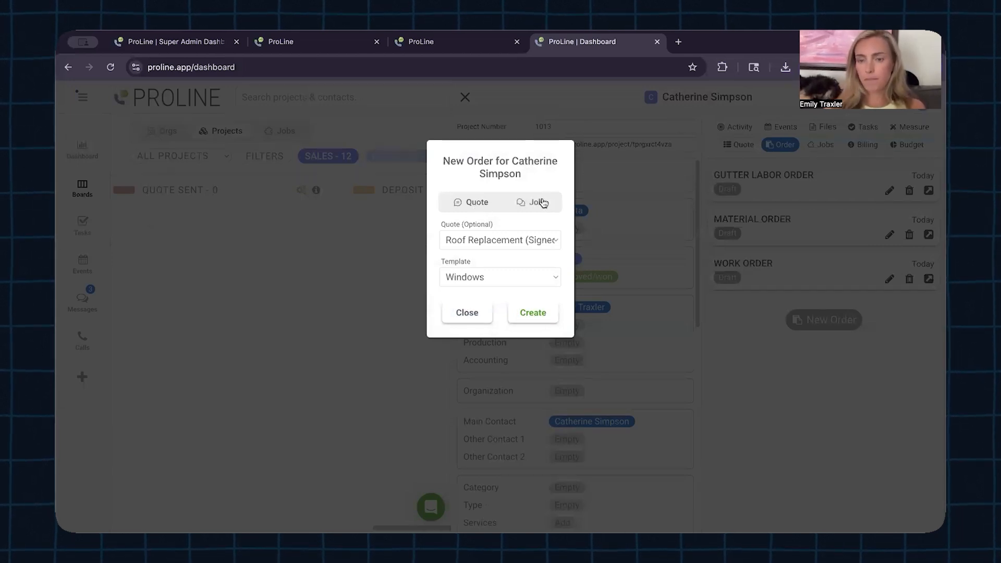
pyautogui.click(535, 312)
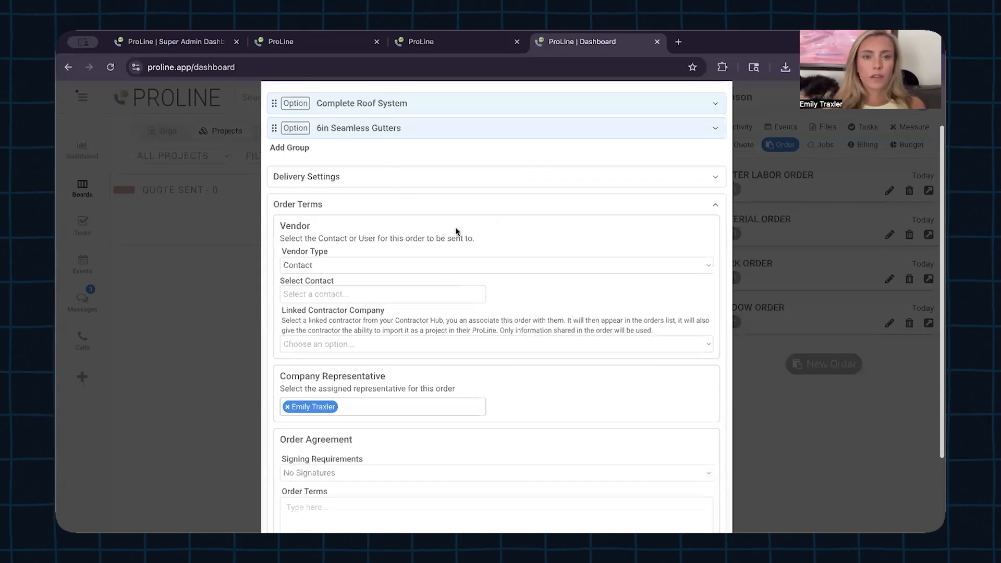
# Step: Fill the notes table with Item Expansion 'some text in here' and Price 30
pyautogui.scroll(-3, 437, 316)
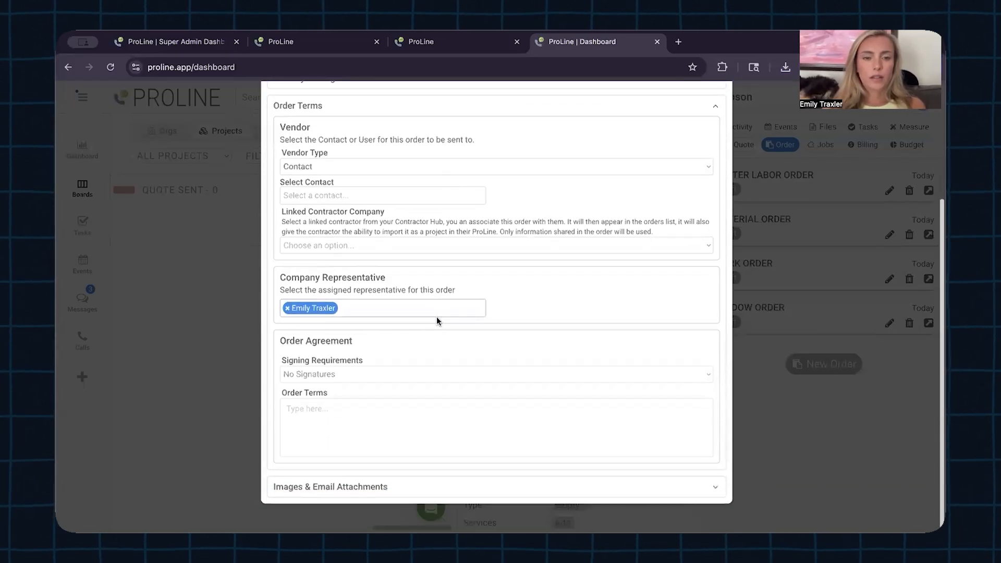
pyautogui.scroll(2, 437, 316)
pyautogui.click(409, 149)
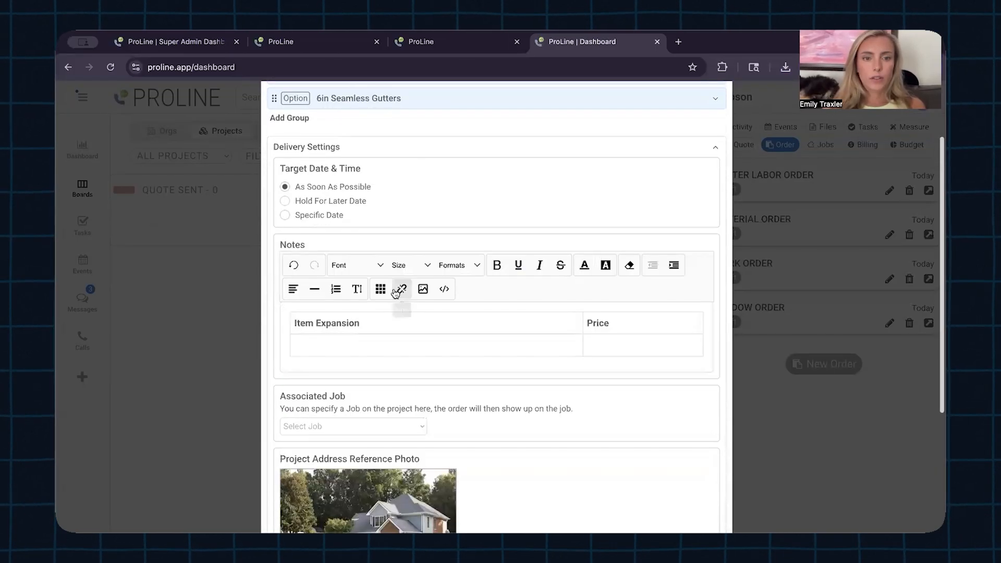
pyautogui.click(390, 344)
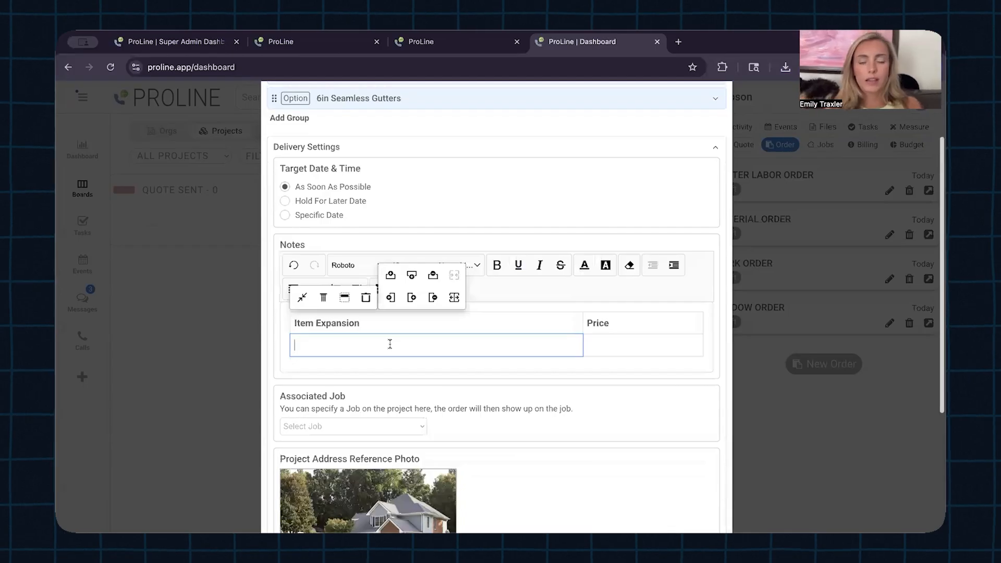
pyautogui.write('some text in here')
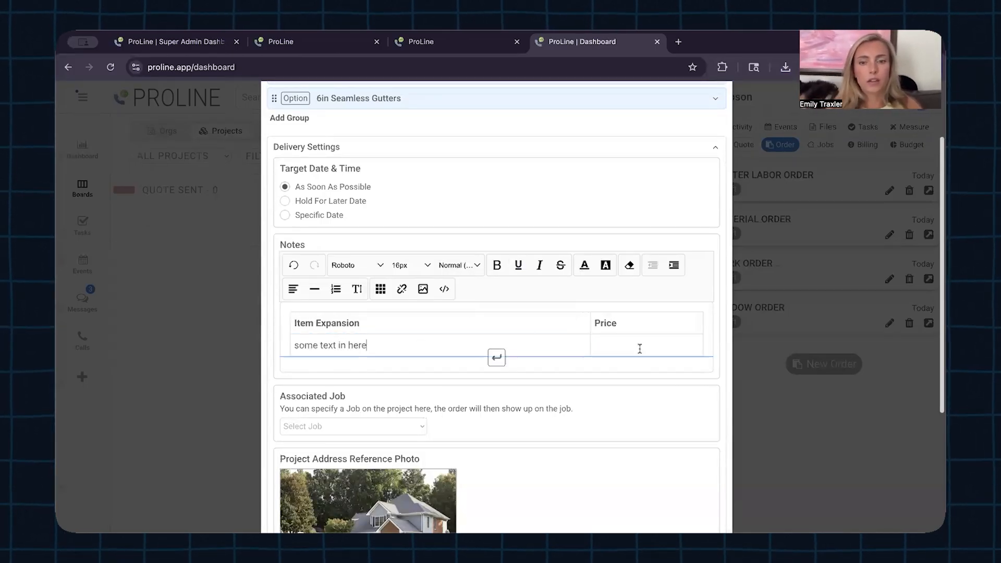
pyautogui.click(639, 346)
pyautogui.write('300')
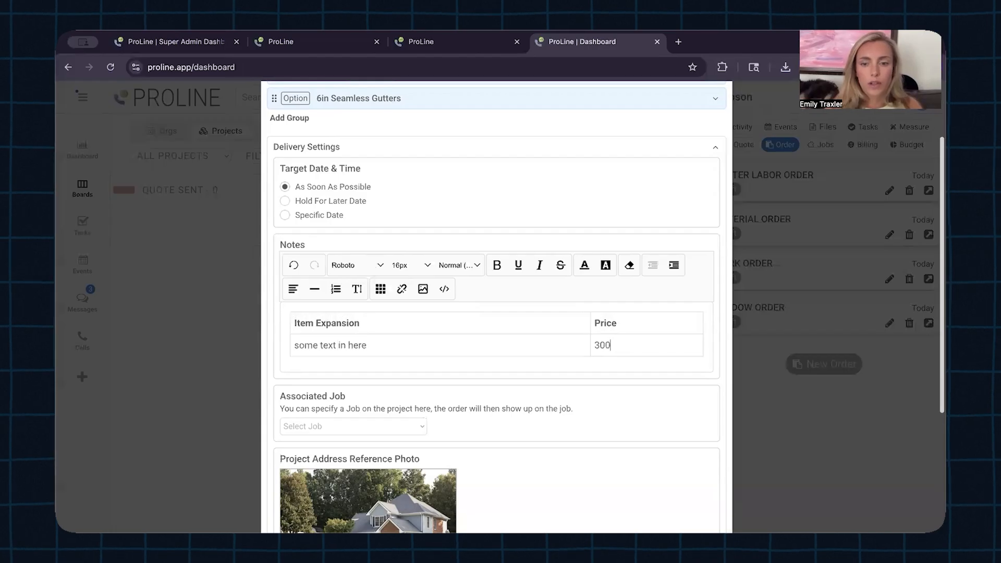
# Step: Leave Associated Job empty and Save & Close the Window Order
pyautogui.scroll(-2, 654, 361)
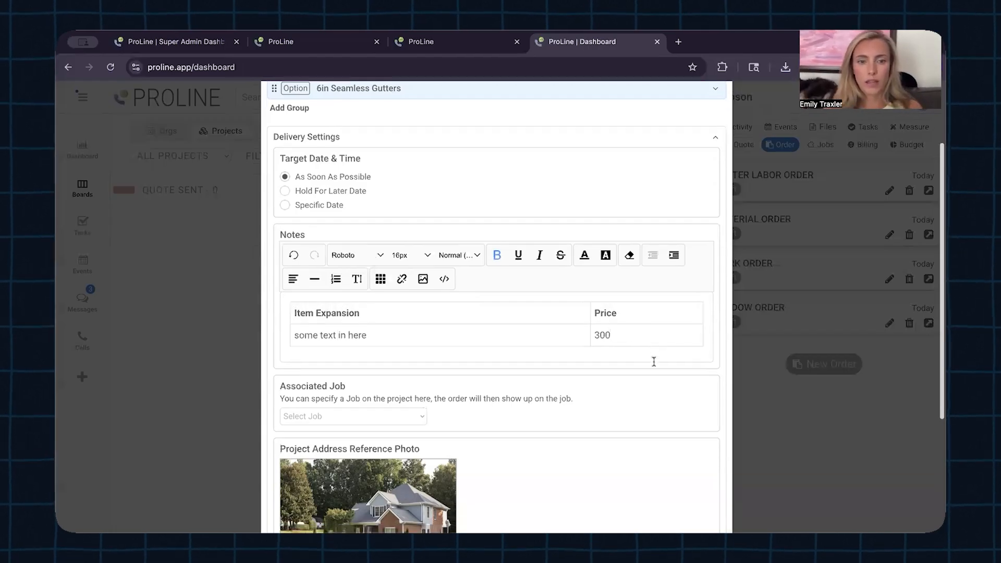
pyautogui.click(411, 359)
pyautogui.click(410, 360)
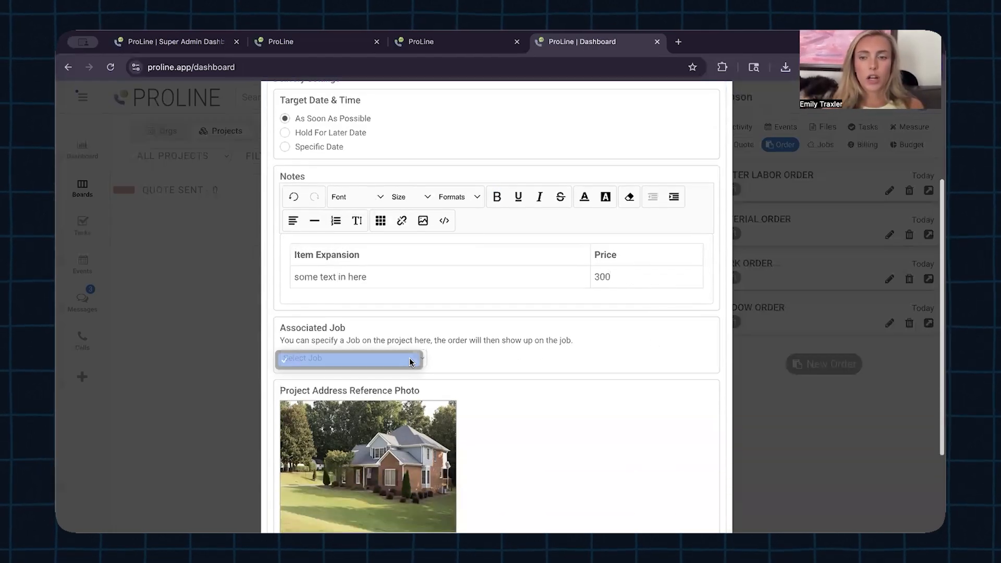
pyautogui.scroll(-3, 498, 357)
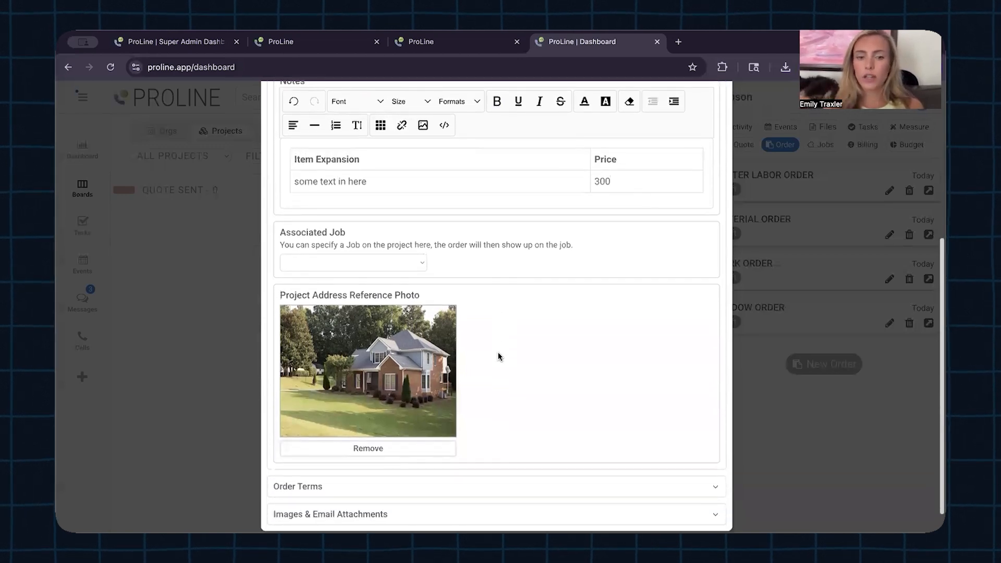
pyautogui.scroll(-1, 498, 356)
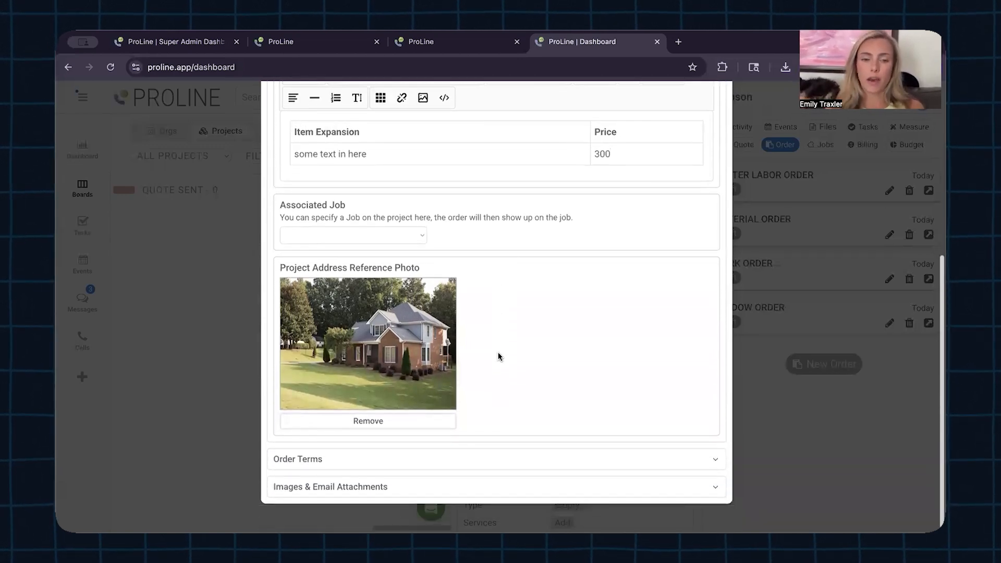
pyautogui.scroll(9, 498, 356)
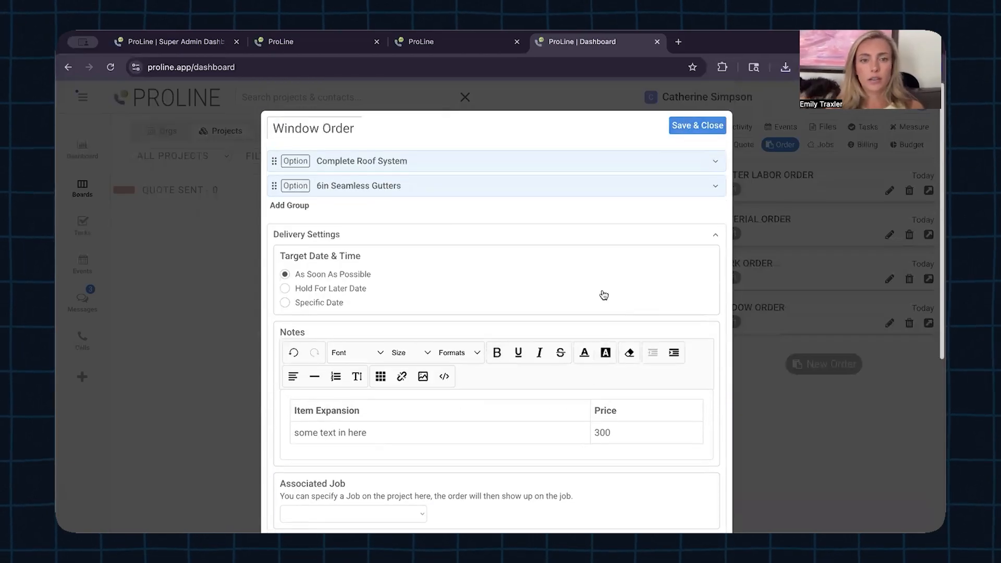
pyautogui.click(712, 125)
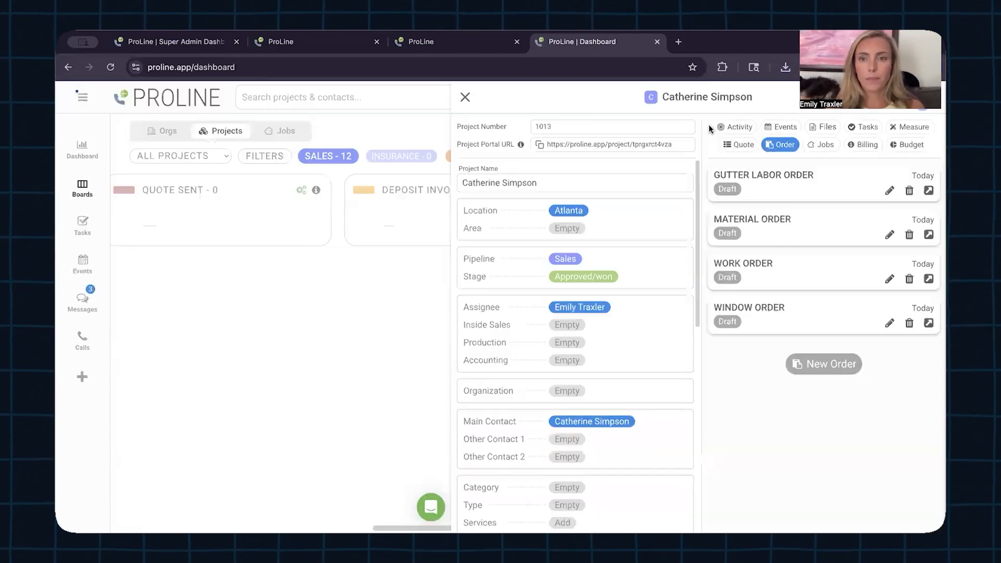
pyautogui.click(929, 323)
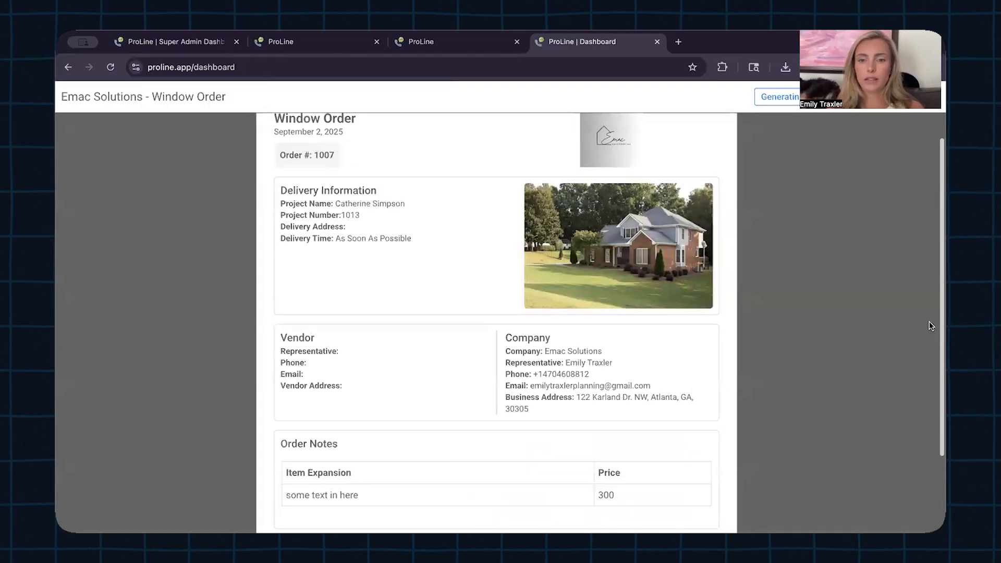
pyautogui.scroll(-2, 700, 383)
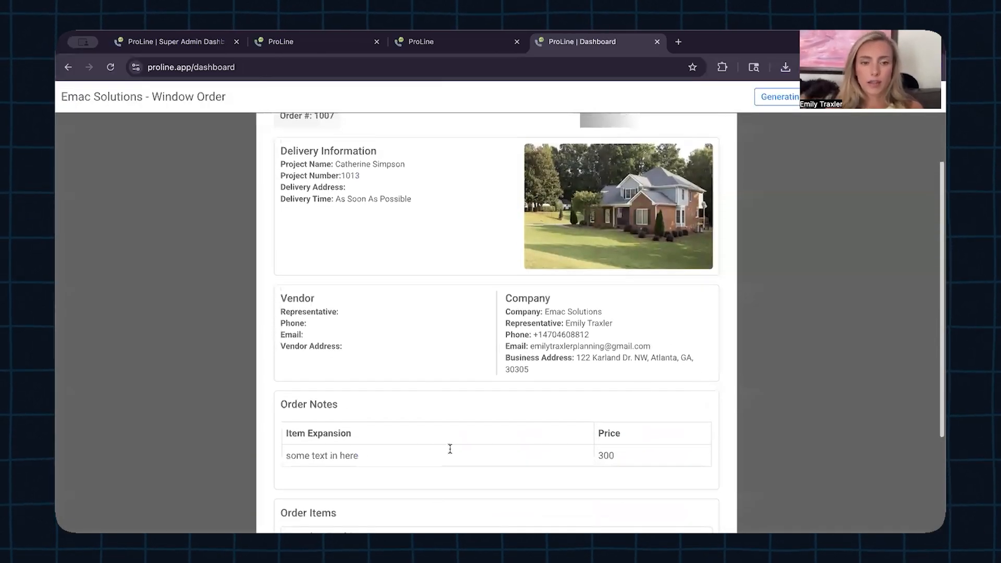
pyautogui.scroll(-4, 450, 449)
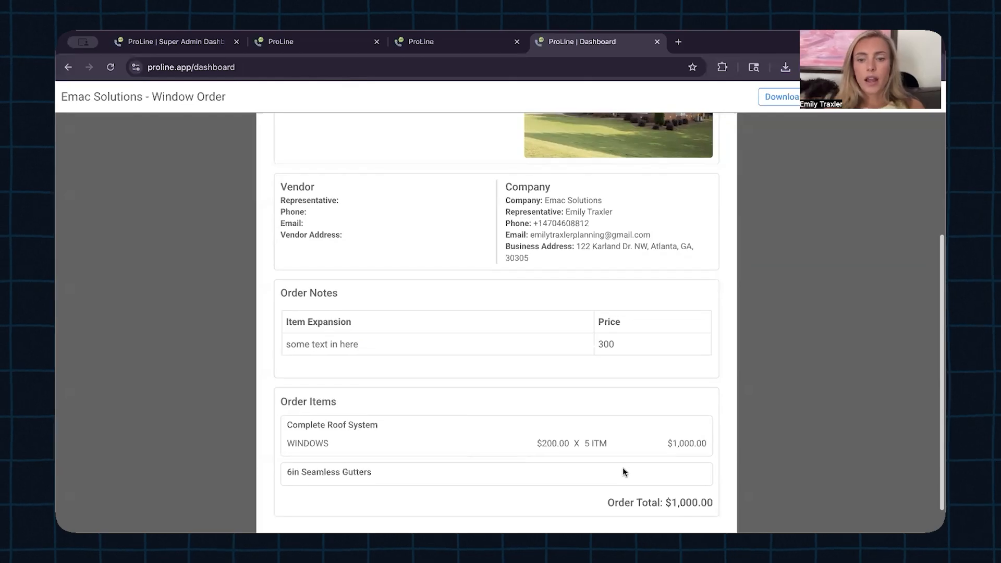
pyautogui.scroll(3, 623, 468)
pyautogui.scroll(-2, 623, 468)
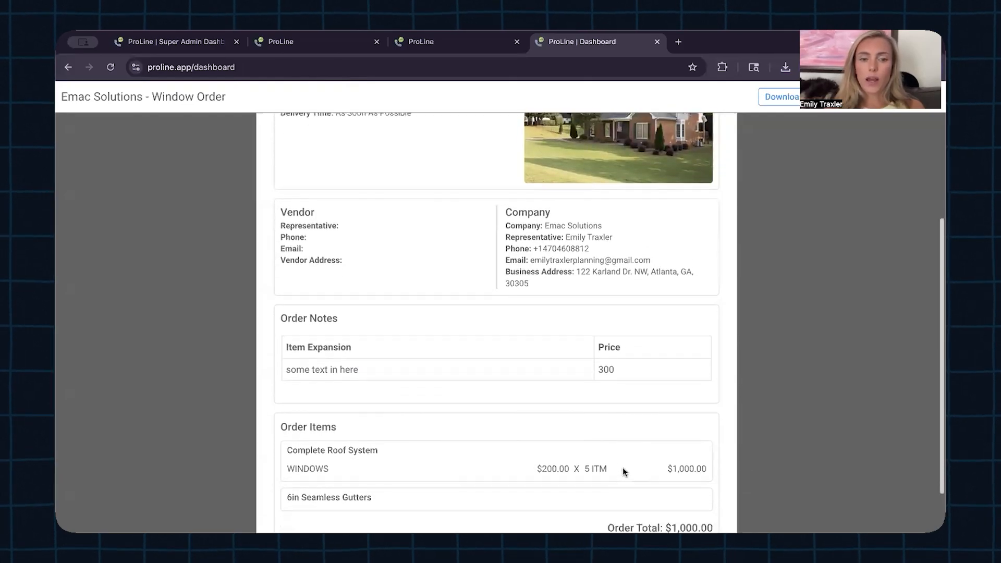
pyautogui.scroll(-1, 624, 469)
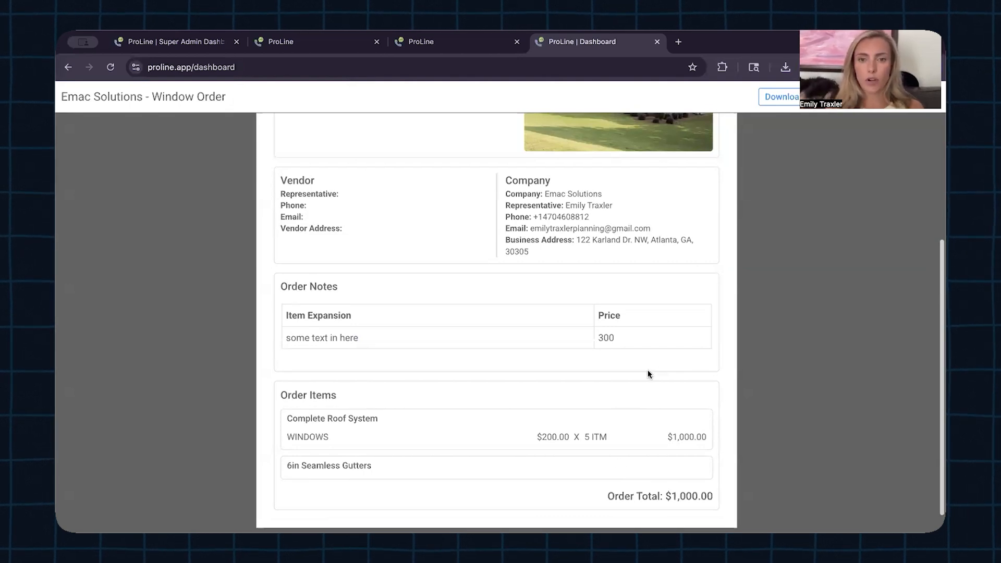
pyautogui.scroll(3, 647, 373)
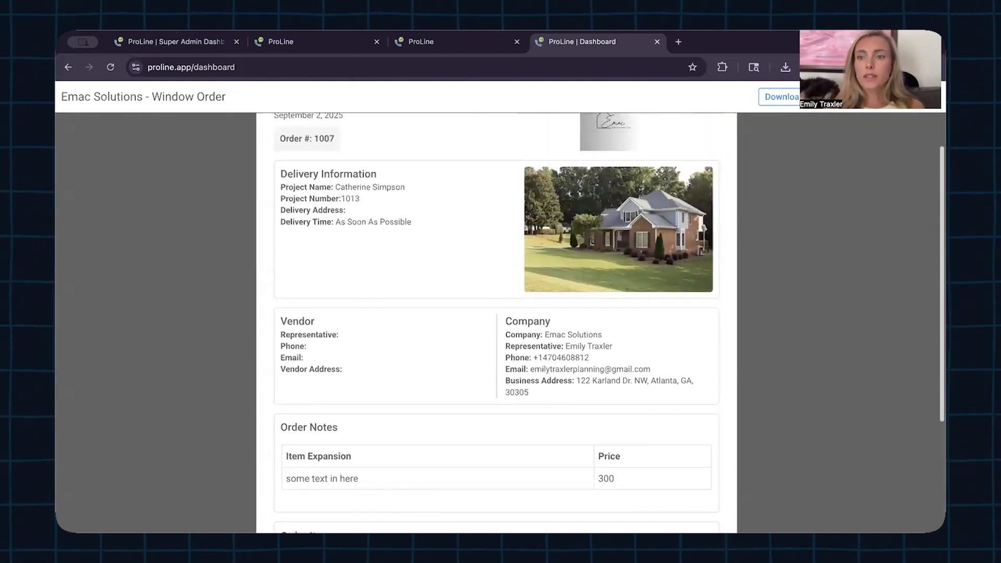
pyautogui.click(928, 97)
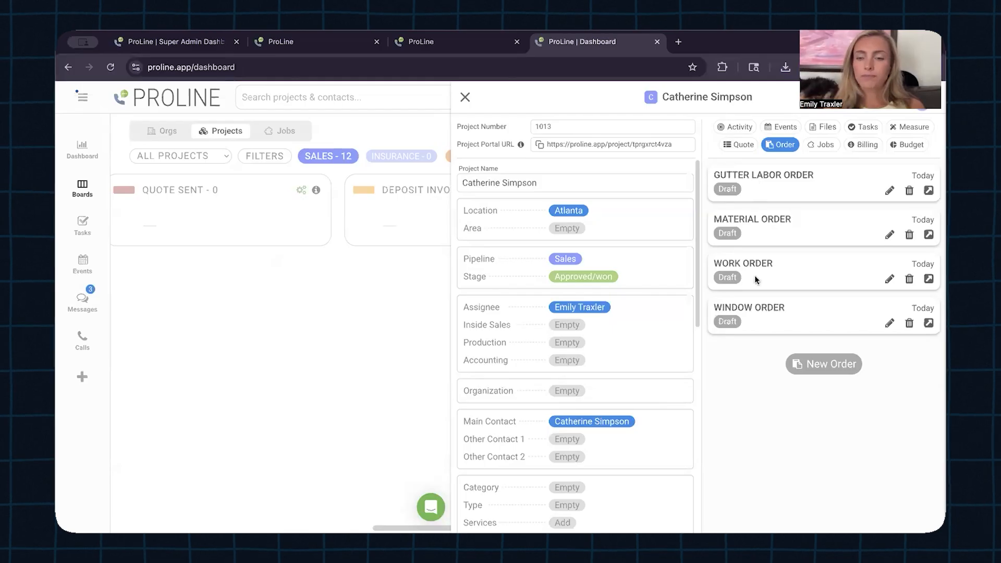
# Step: Check the signed quotes offered for a new order, then cancel without creating one
pyautogui.click(827, 368)
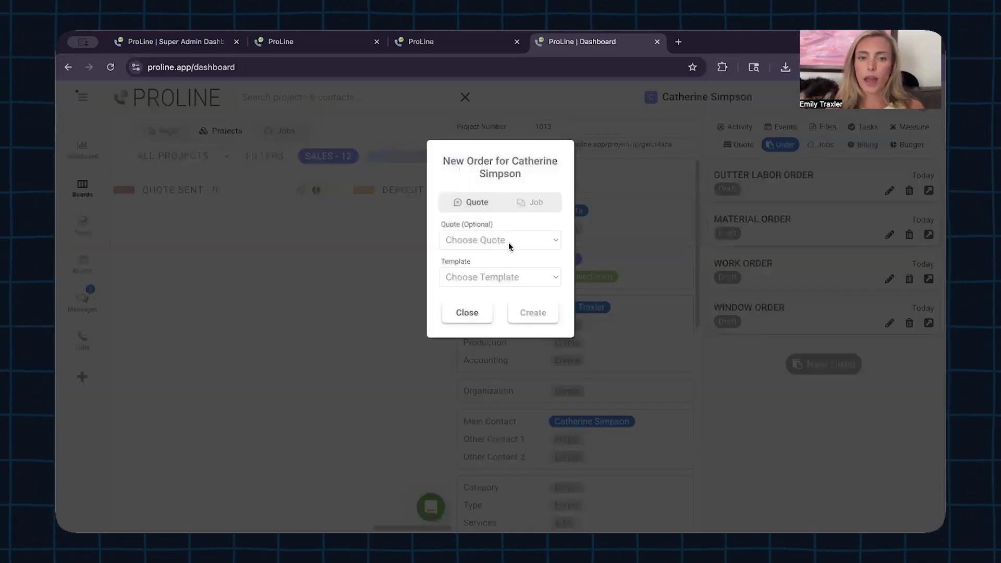
pyautogui.click(525, 241)
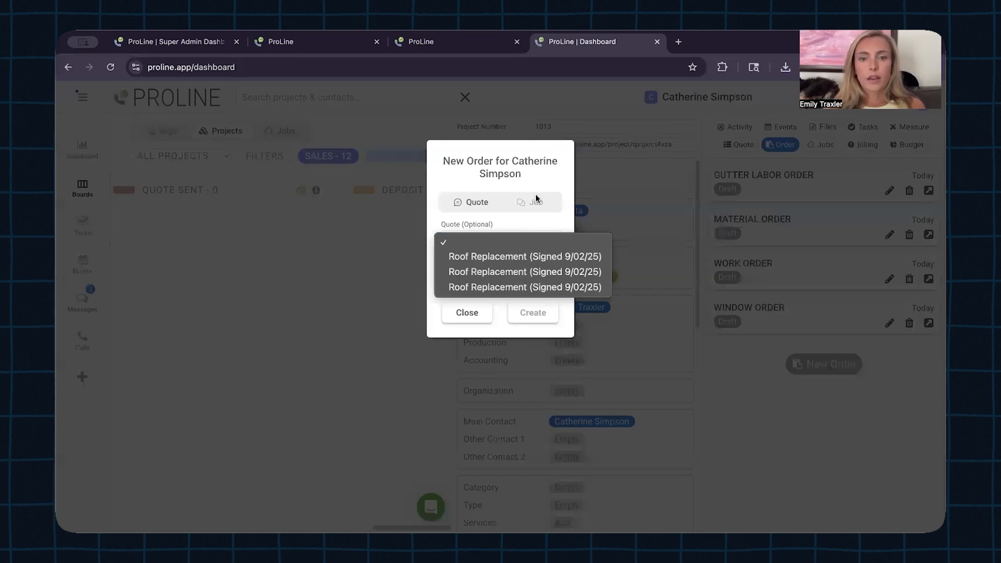
pyautogui.click(542, 176)
pyautogui.click(472, 312)
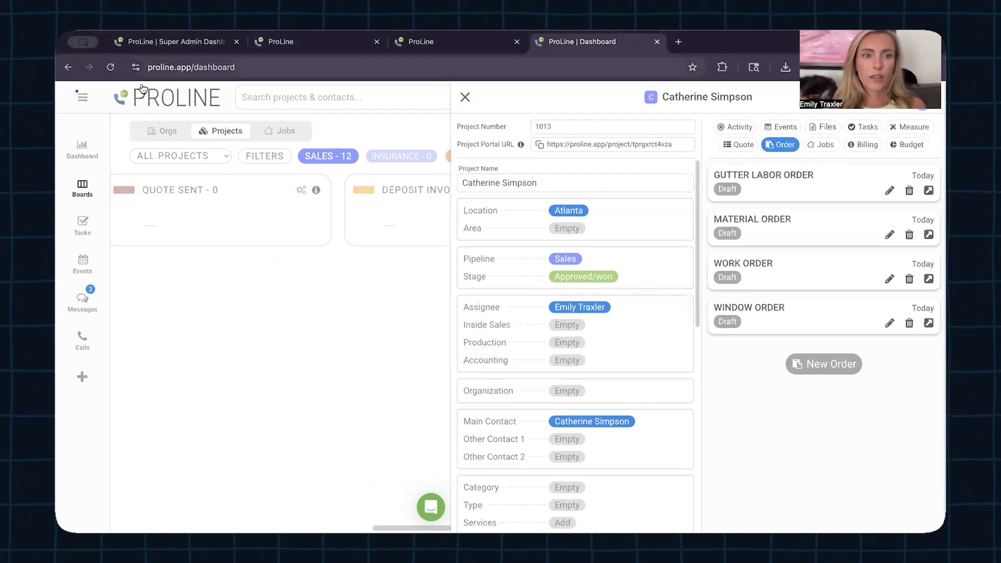
# Step: Open Company Settings from the main menu and show the Price List page
pyautogui.click(81, 101)
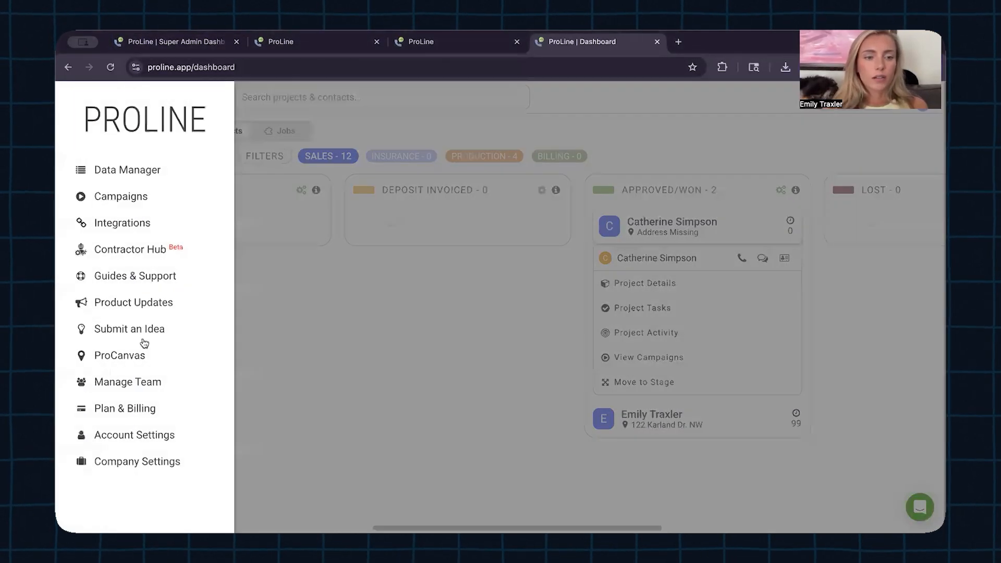
pyautogui.click(147, 461)
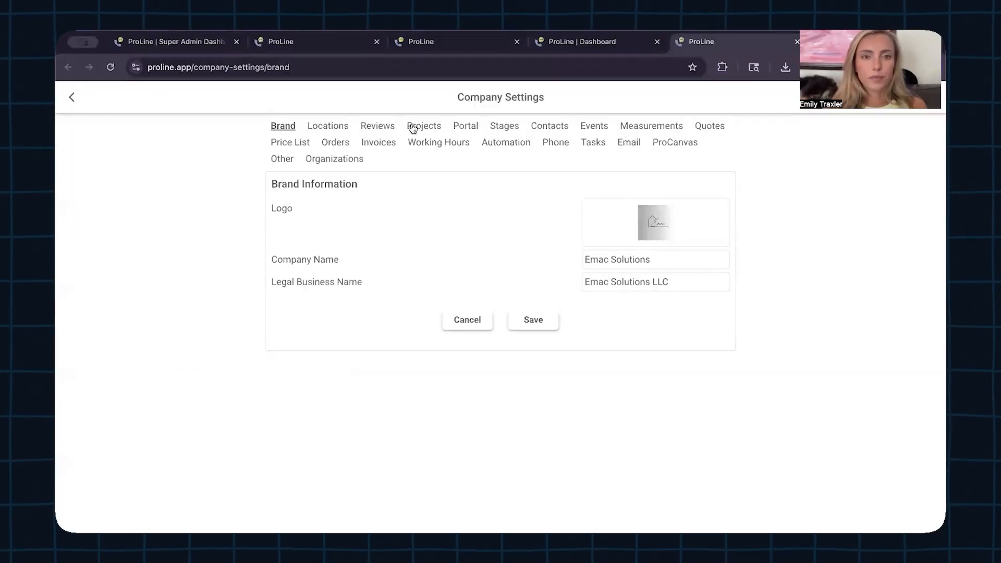
pyautogui.click(295, 143)
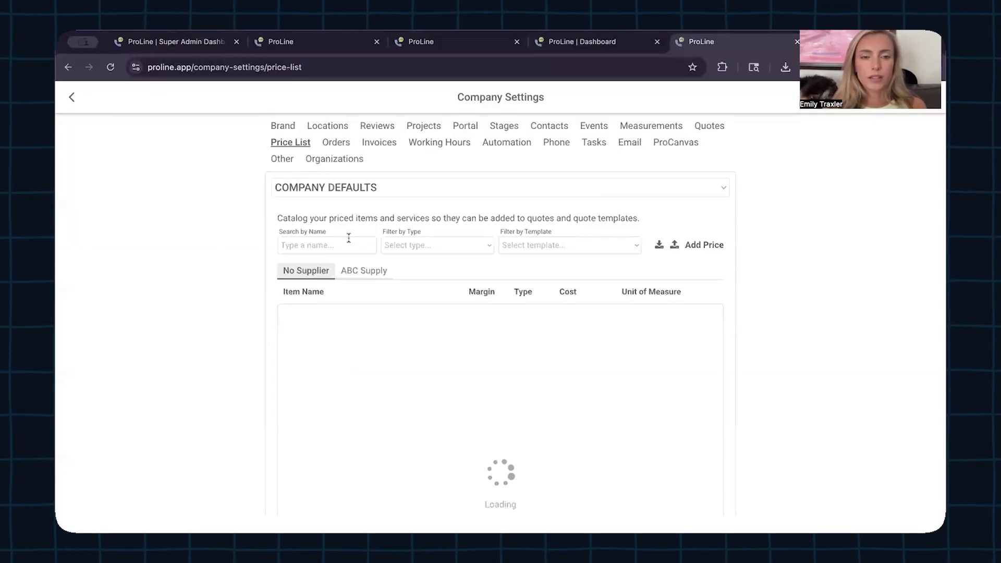
pyautogui.scroll(-1, 267, 340)
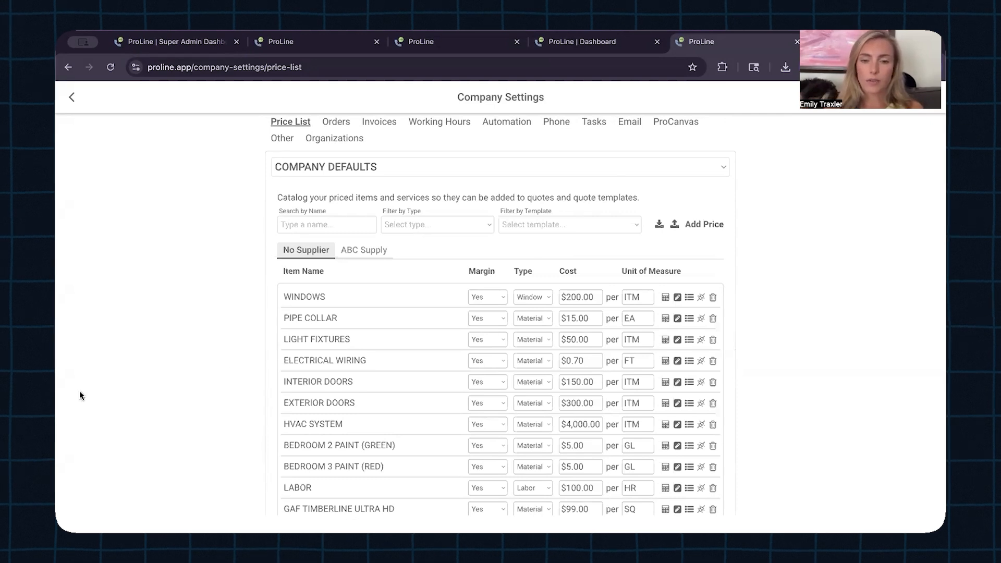
pyautogui.scroll(-3, 423, 405)
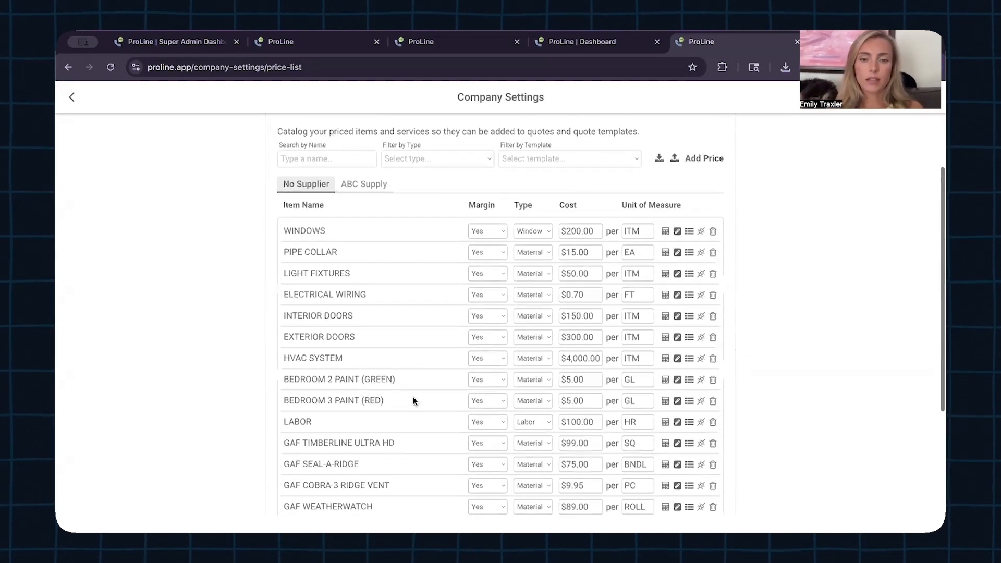
pyautogui.scroll(-2, 413, 400)
pyautogui.scroll(-1, 414, 401)
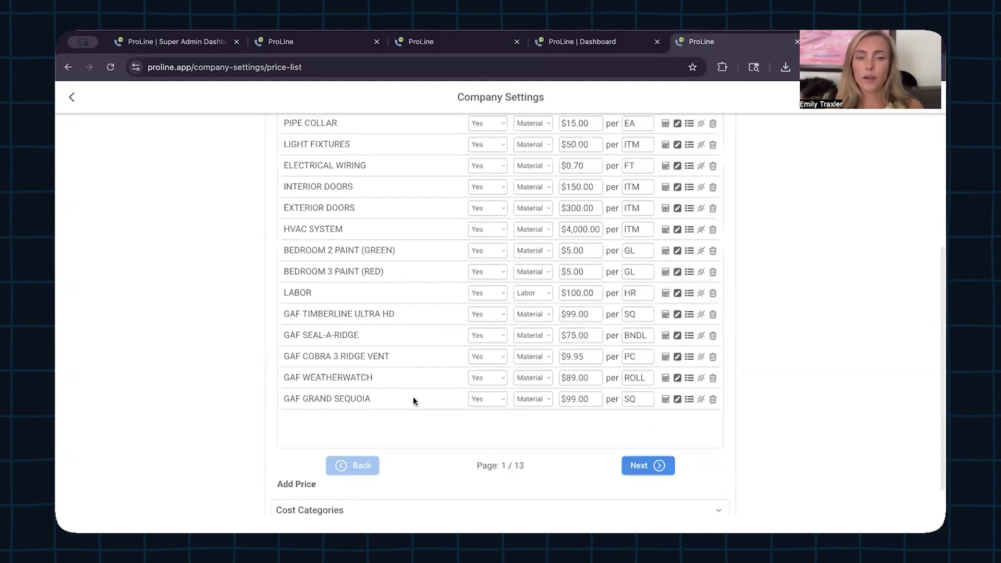
pyautogui.scroll(2, 414, 400)
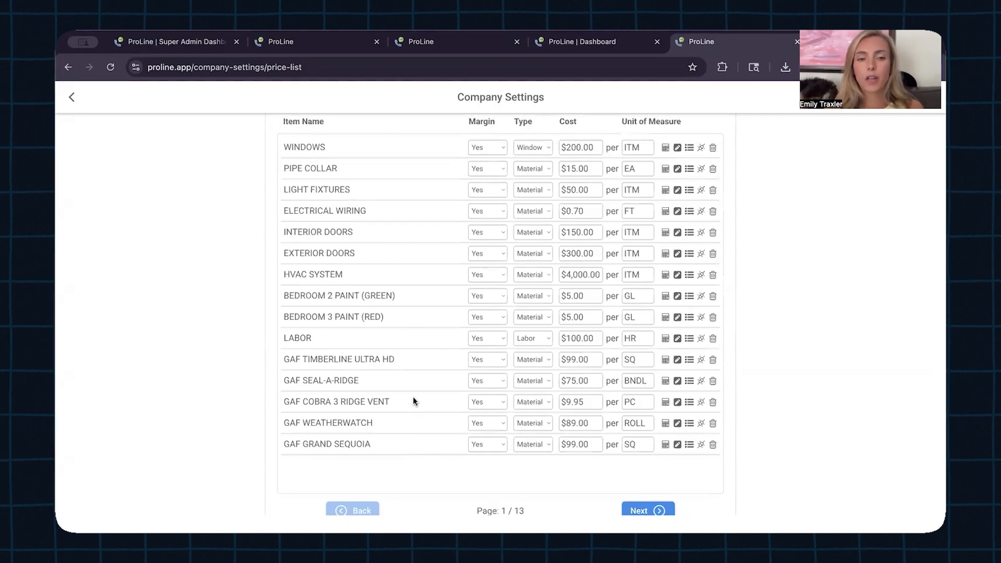
pyautogui.scroll(1, 413, 401)
pyautogui.scroll(-1, 414, 401)
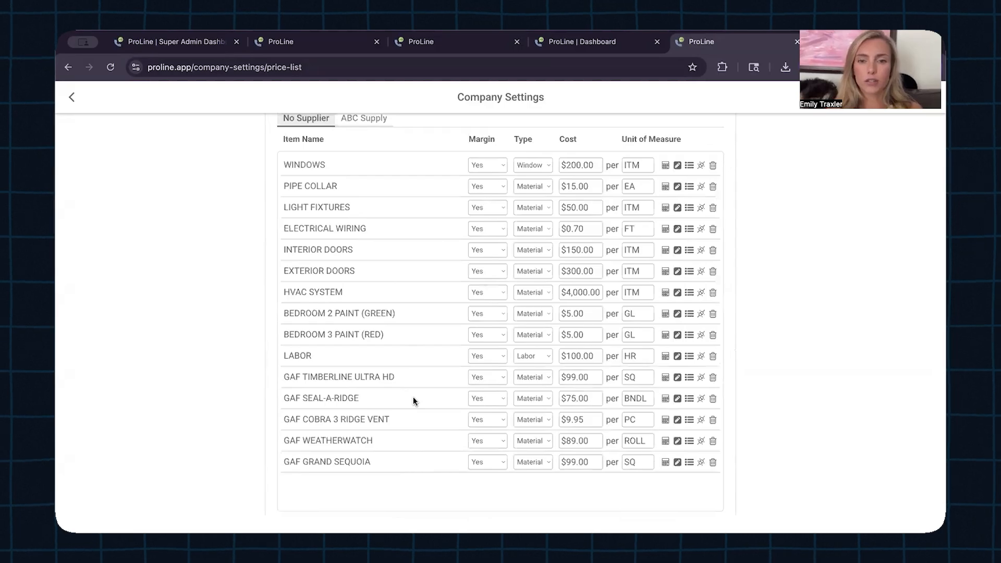
pyautogui.scroll(-1, 413, 401)
pyautogui.scroll(-2, 413, 400)
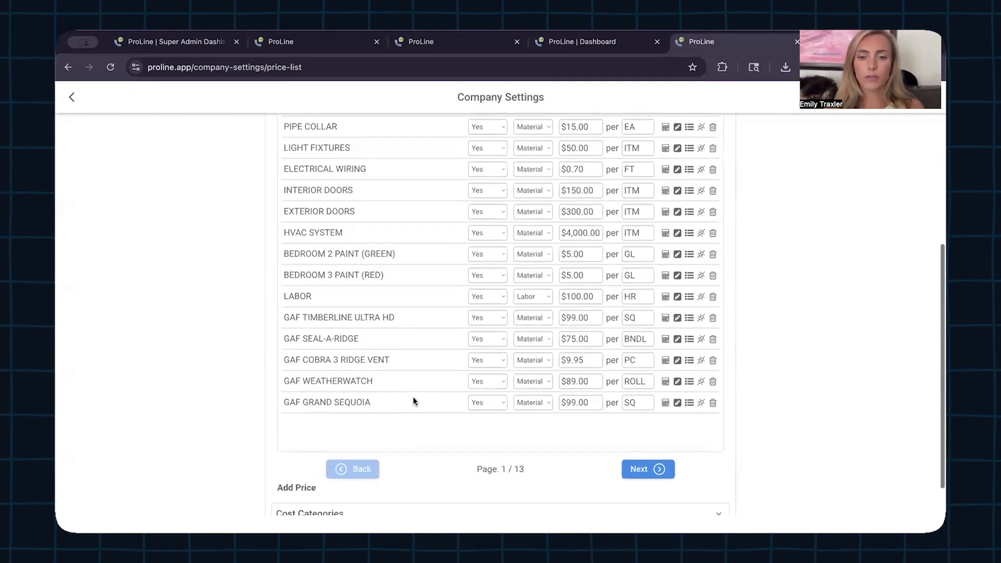
pyautogui.scroll(1, 413, 400)
pyautogui.scroll(-2, 413, 400)
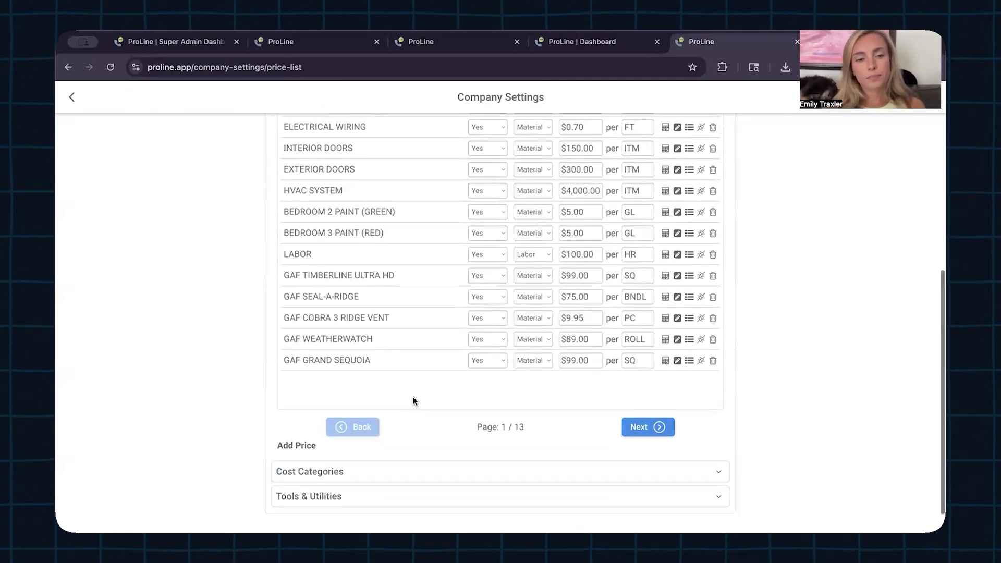
pyautogui.scroll(5, 413, 401)
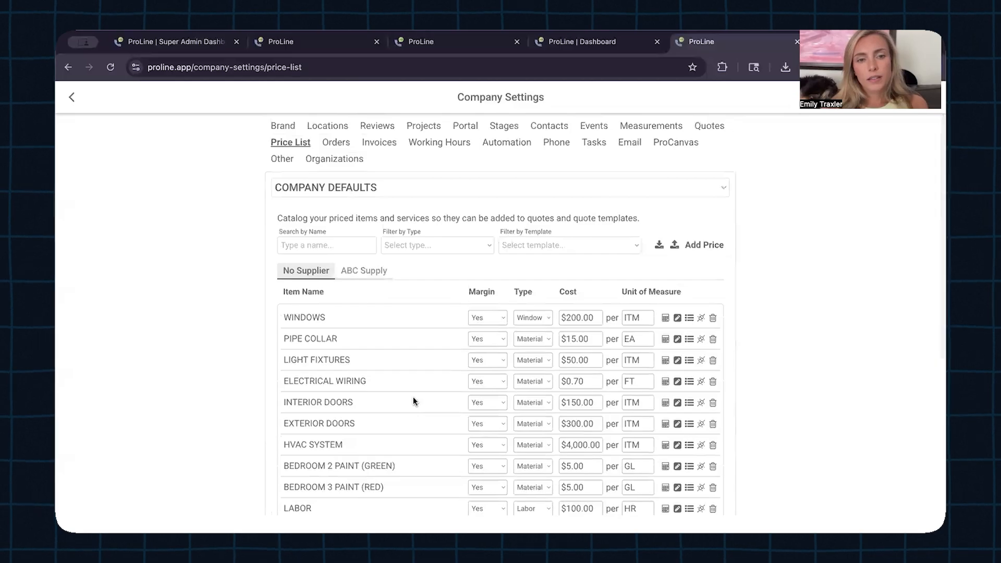
pyautogui.click(704, 190)
pyautogui.click(598, 189)
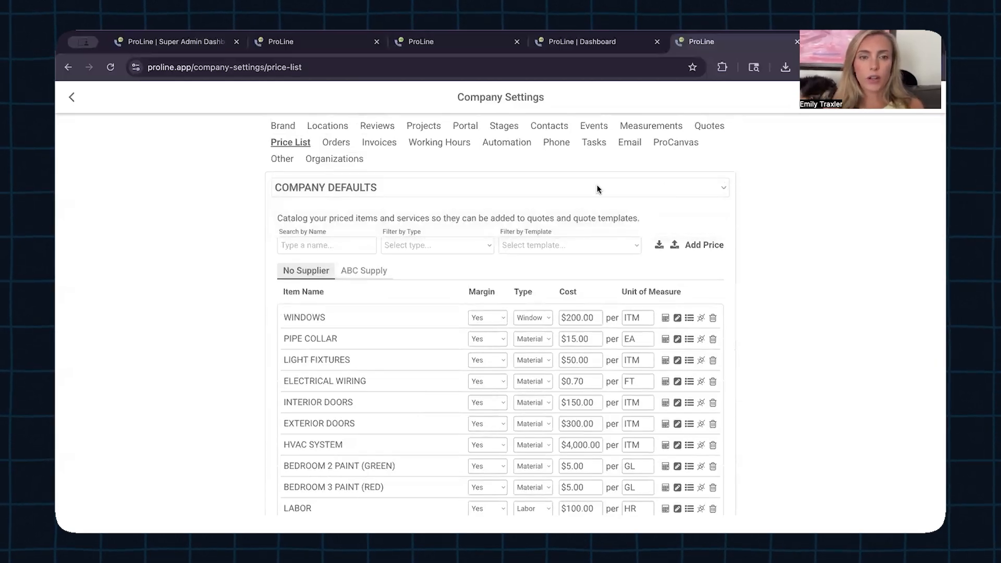